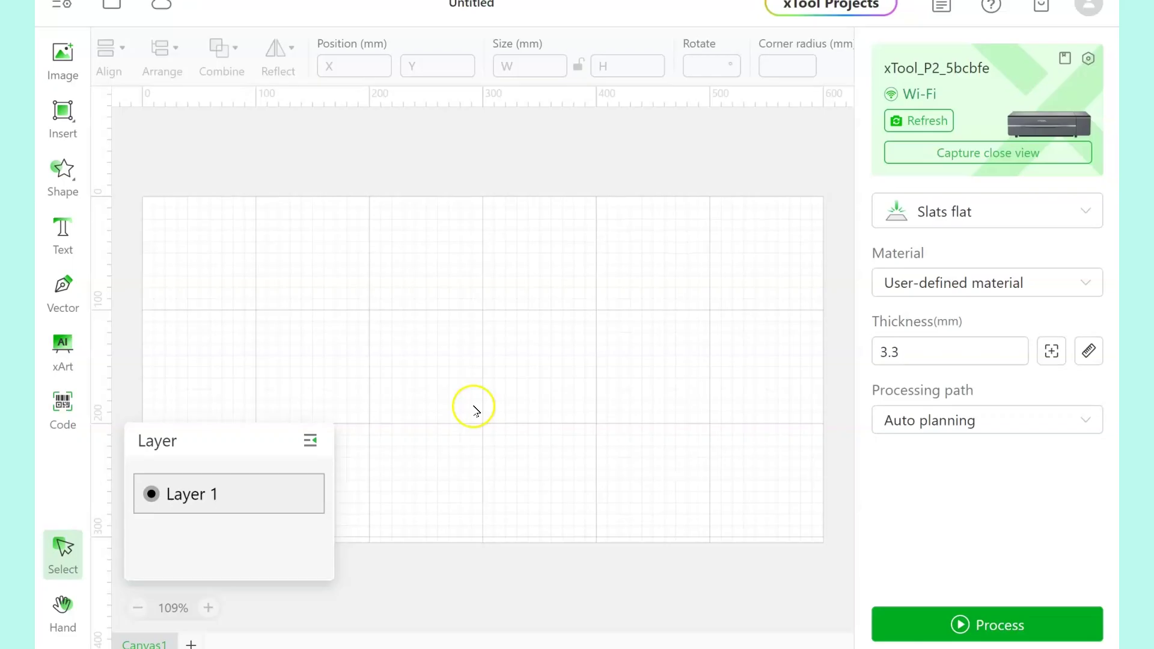
Import esmonds.svg, place it at the top centre of the canvas, and set it to Engrave
{"action": "left_click", "coordinate": [62, 54]}
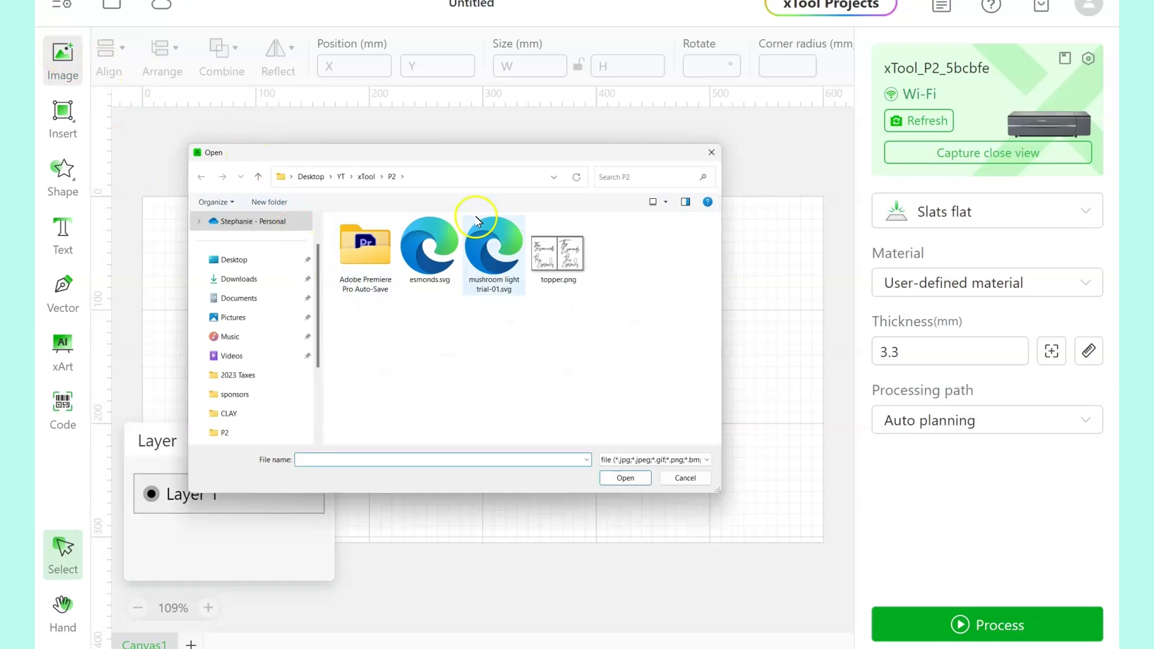
{"action": "double_click", "coordinate": [439, 236]}
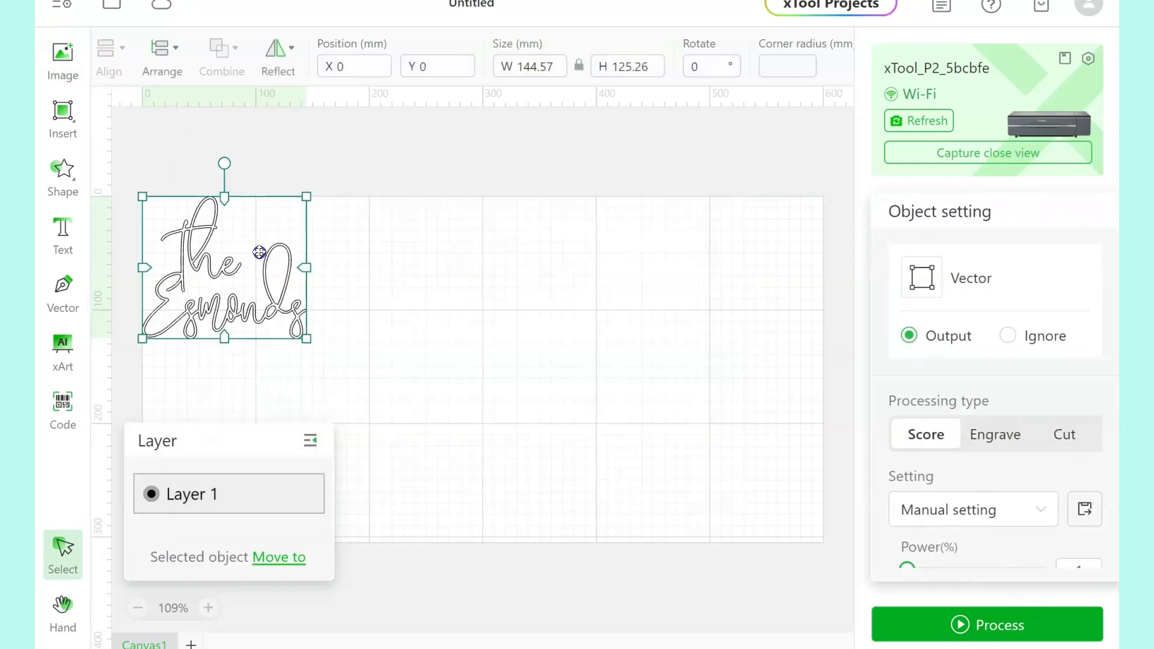
{"action": "left_click_drag", "start_coordinate": [216, 291], "coordinate": [492, 305]}
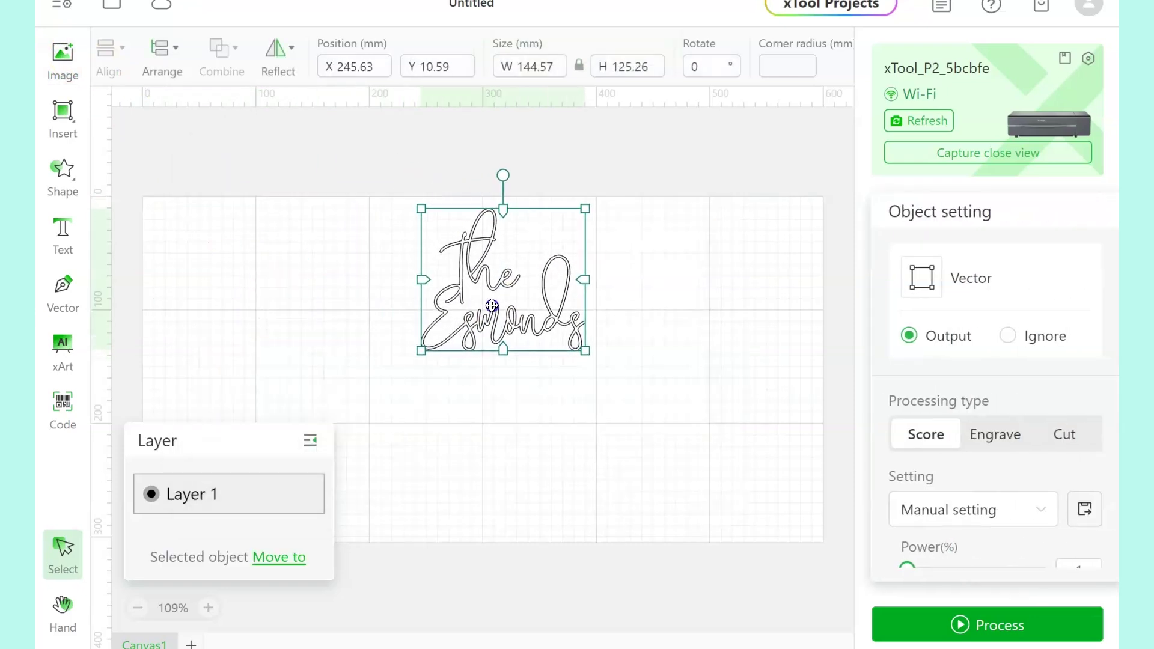
{"action": "left_click", "coordinate": [998, 436]}
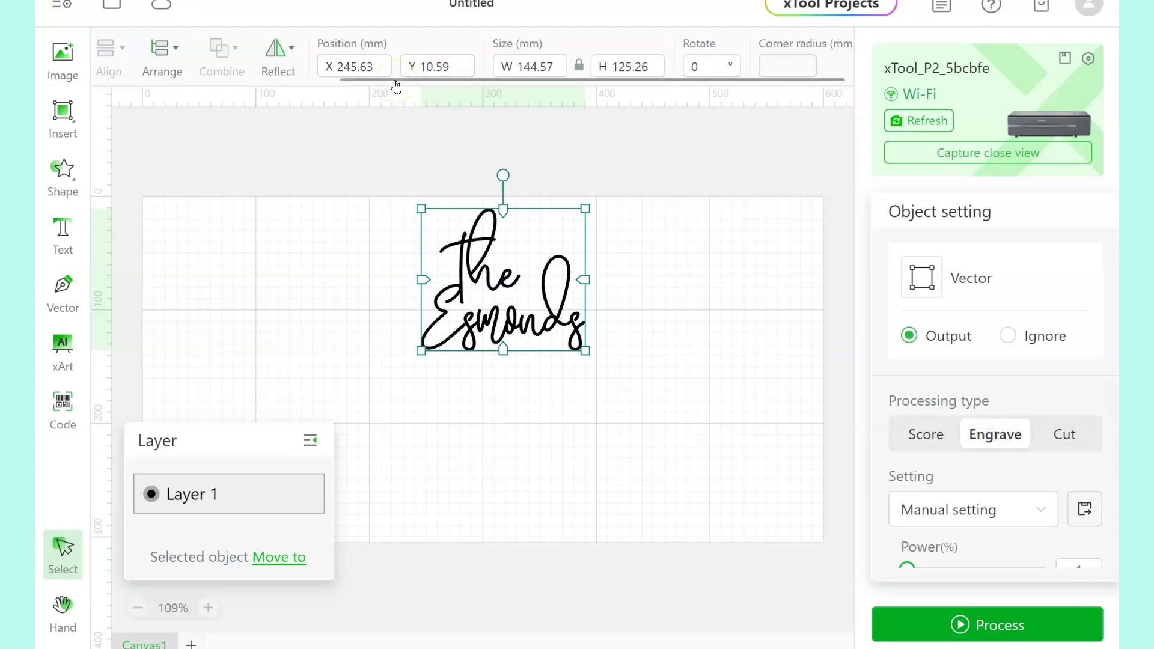
Switch the units to inches and make the lettering 7 in wide
{"action": "left_click", "coordinate": [59, 6]}
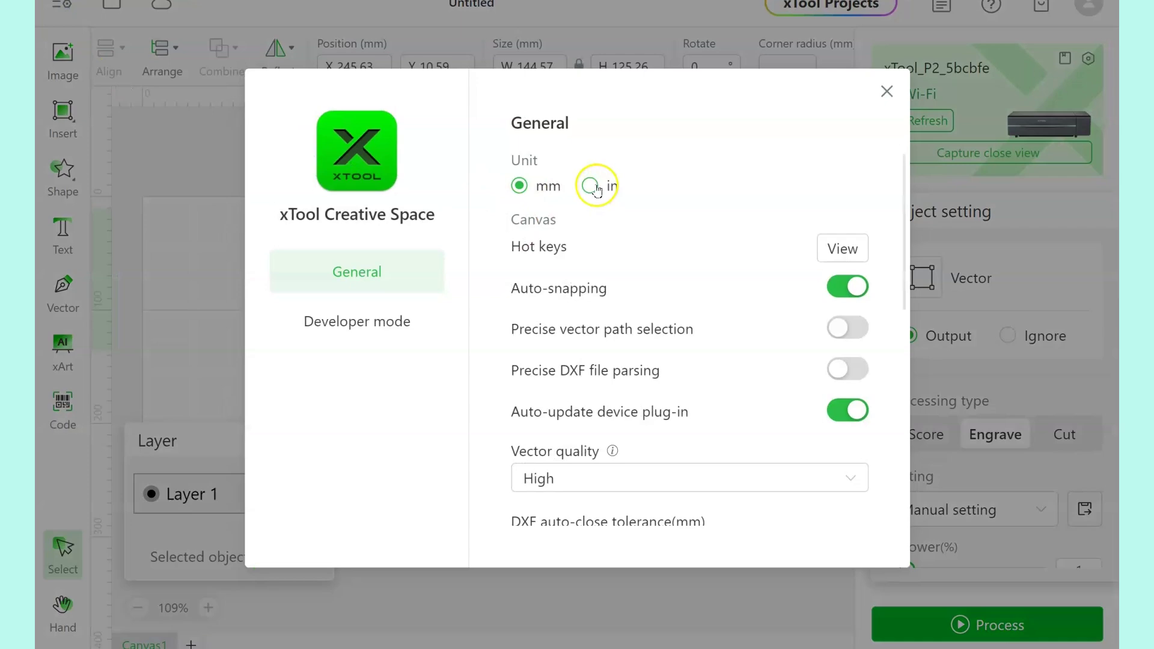
{"action": "left_click", "coordinate": [592, 187]}
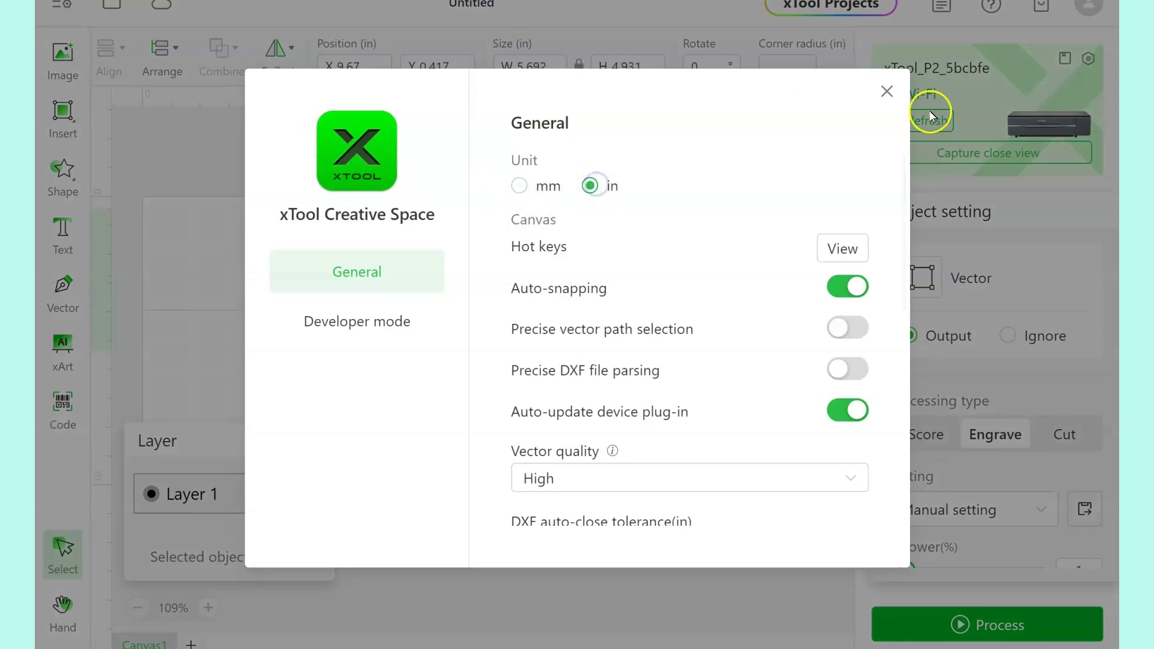
{"action": "left_click", "coordinate": [882, 102]}
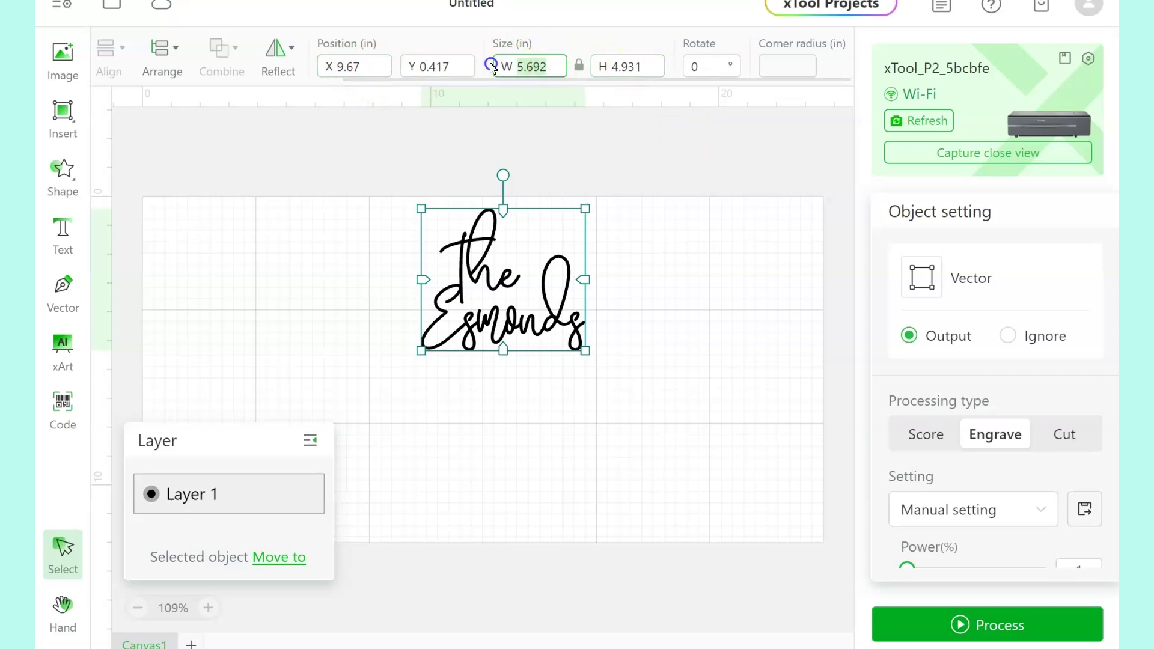
{"action": "type", "text": "7"}
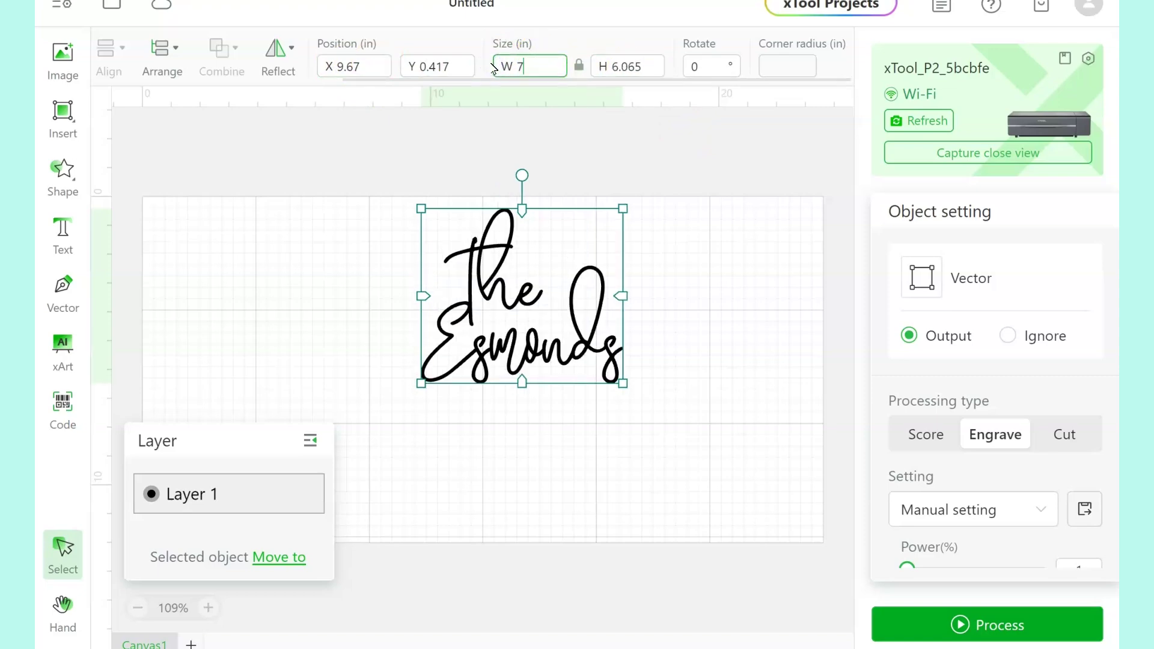
{"action": "left_click", "coordinate": [665, 220]}
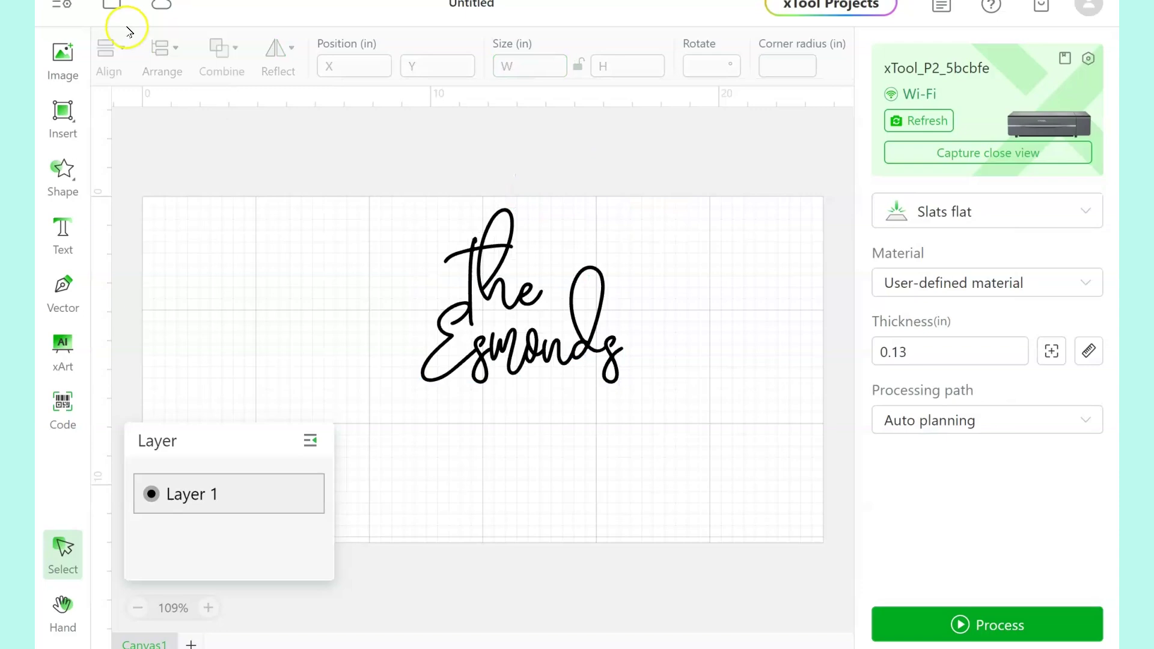
{"action": "left_click", "coordinate": [482, 268]}
Switch the measurement units back to millimetres and pick the rectangle shape
{"action": "left_click", "coordinate": [62, 5]}
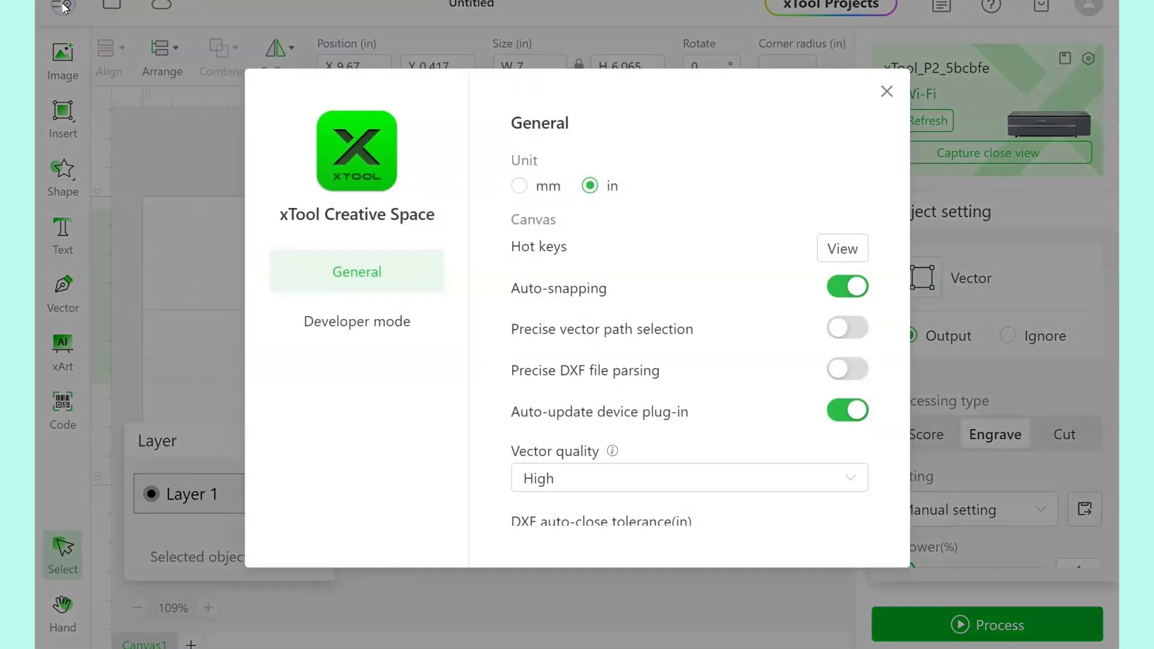
{"action": "left_click", "coordinate": [520, 187]}
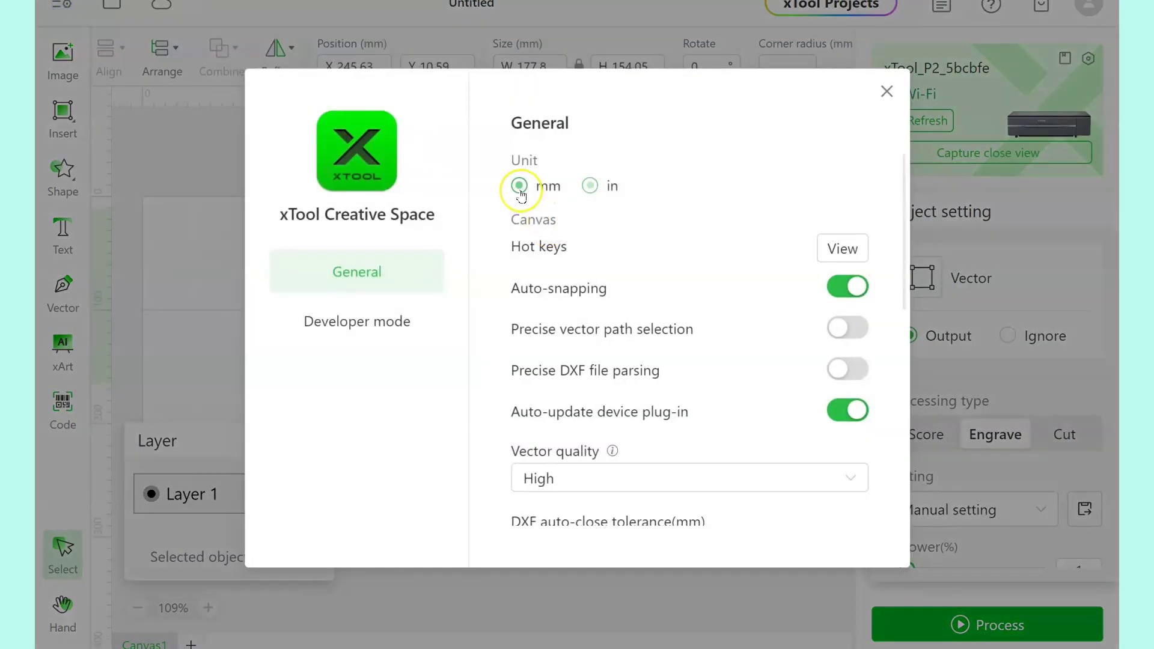
{"action": "left_click", "coordinate": [887, 91]}
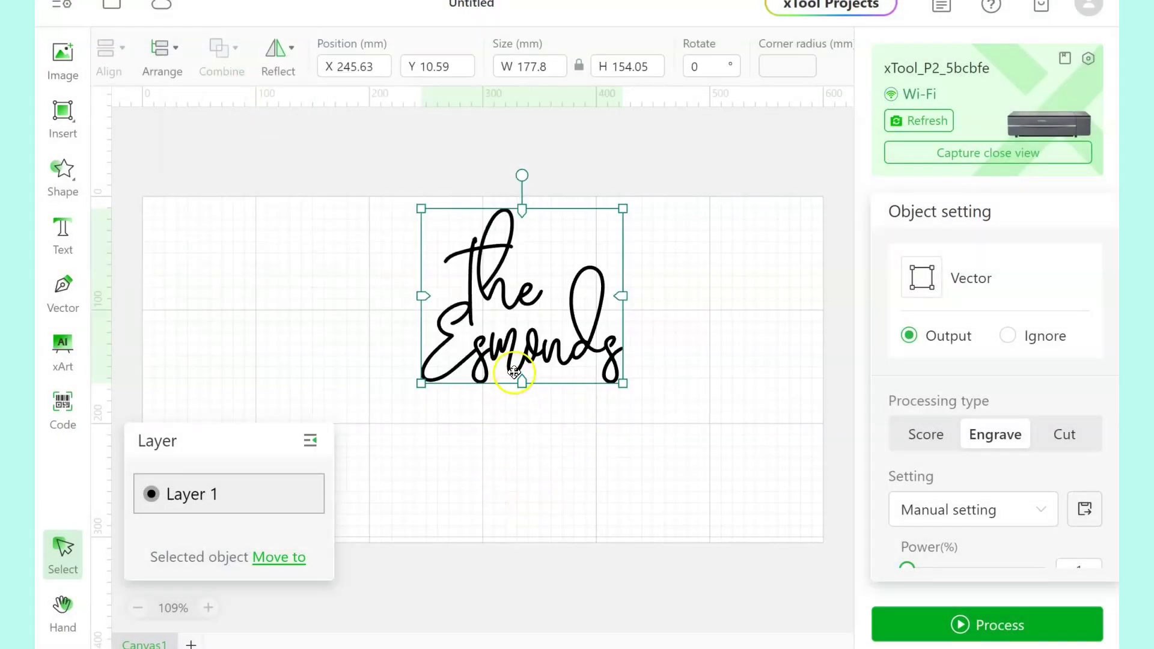
{"action": "left_click", "coordinate": [53, 142]}
{"action": "left_click", "coordinate": [136, 151]}
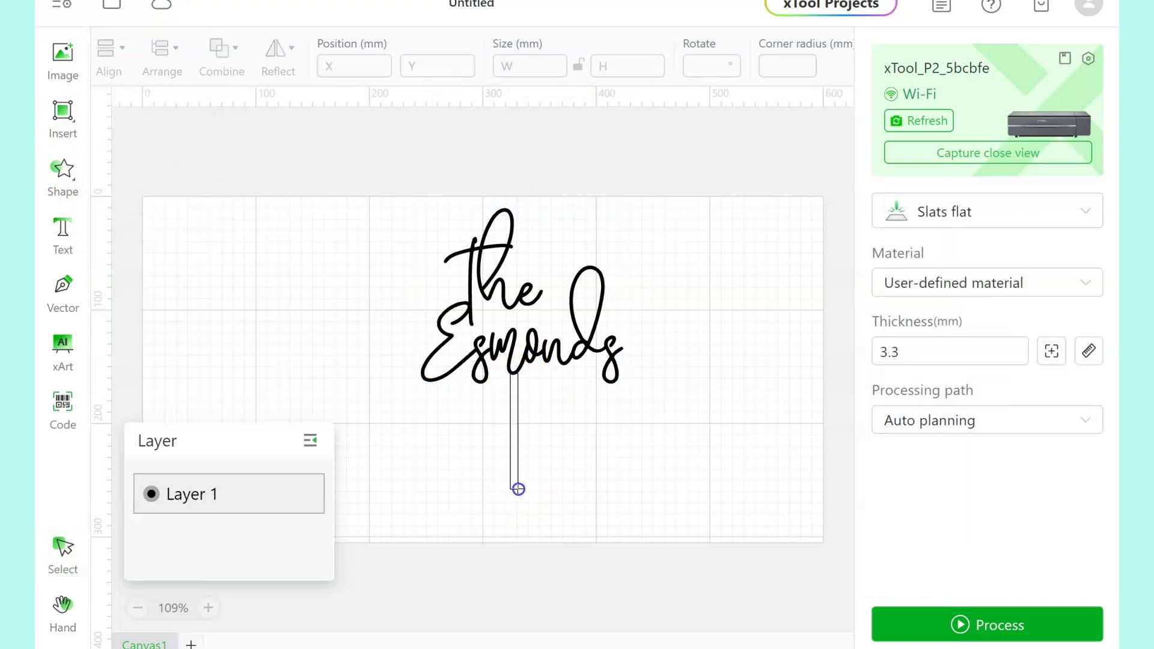
Draw a tall engraved bar, set it 5 mm wide, and move it up under the lettering
{"action": "left_click_drag", "start_coordinate": [518, 489], "coordinate": [515, 487]}
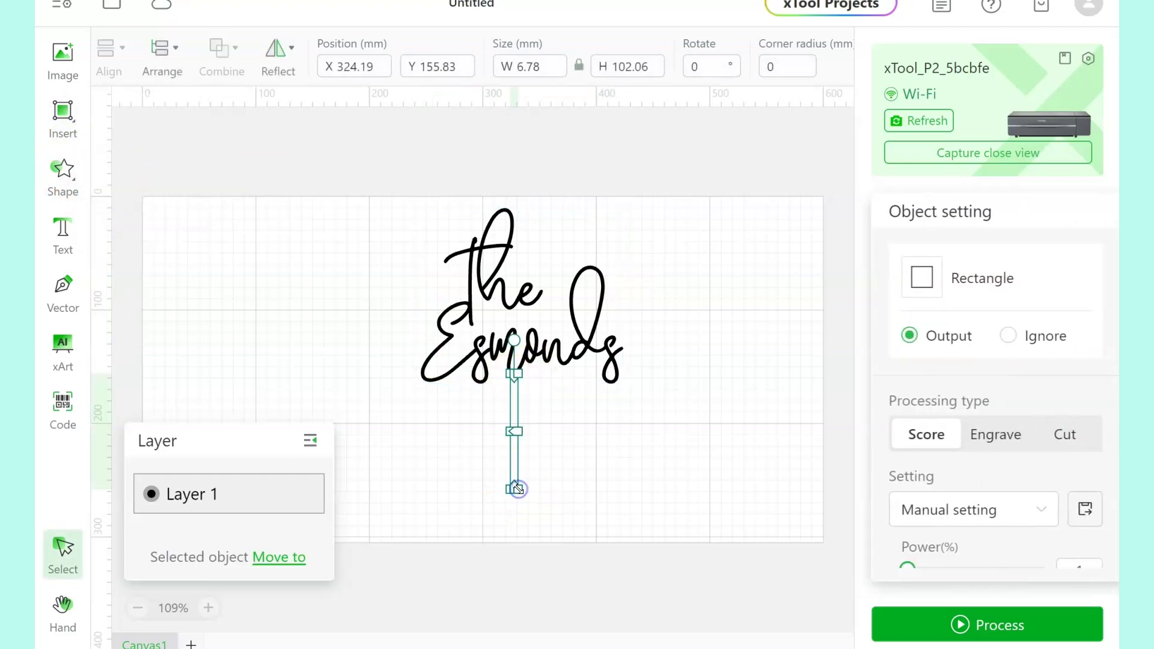
{"action": "left_click", "coordinate": [1007, 434]}
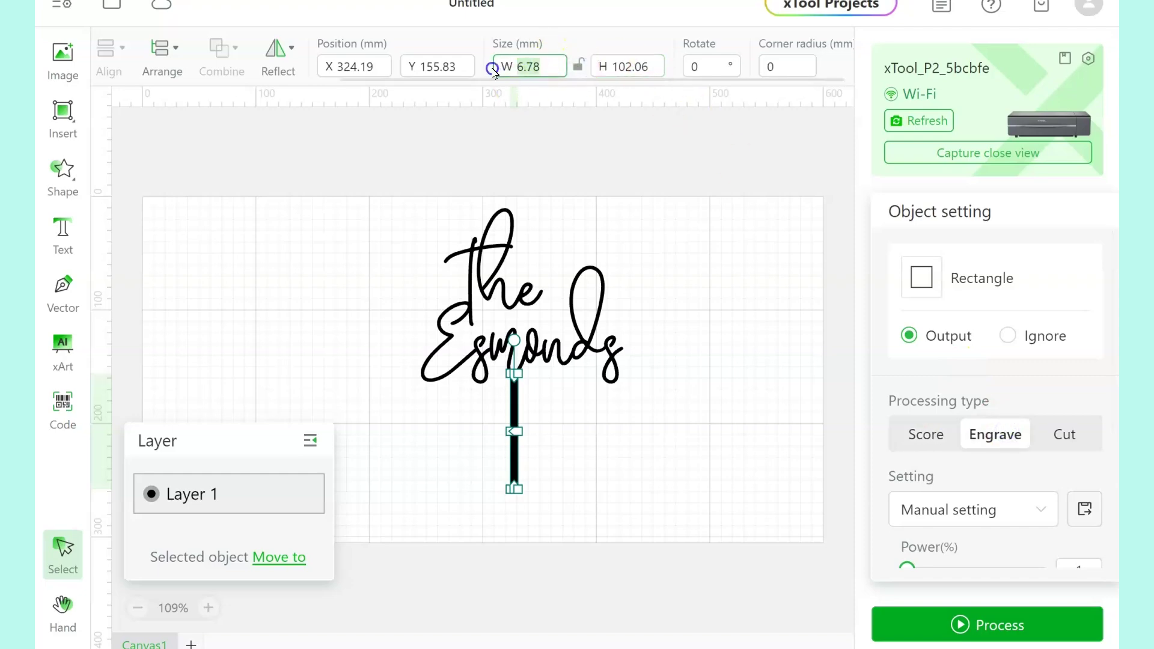
{"action": "type", "text": "5"}
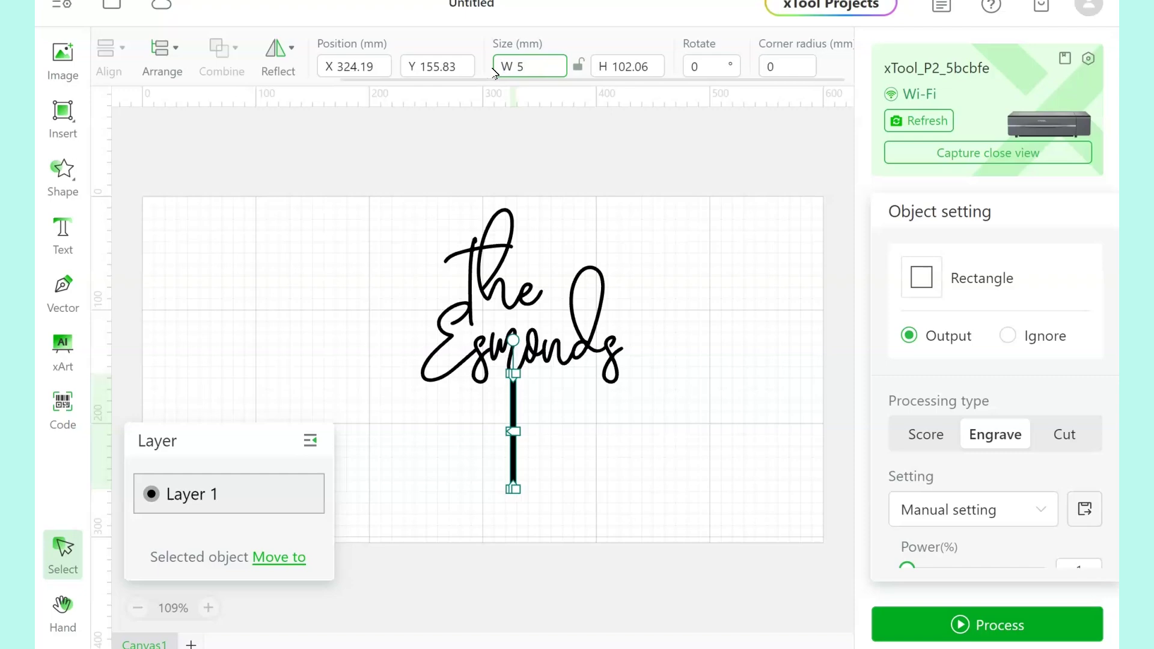
{"action": "left_click", "coordinate": [764, 303]}
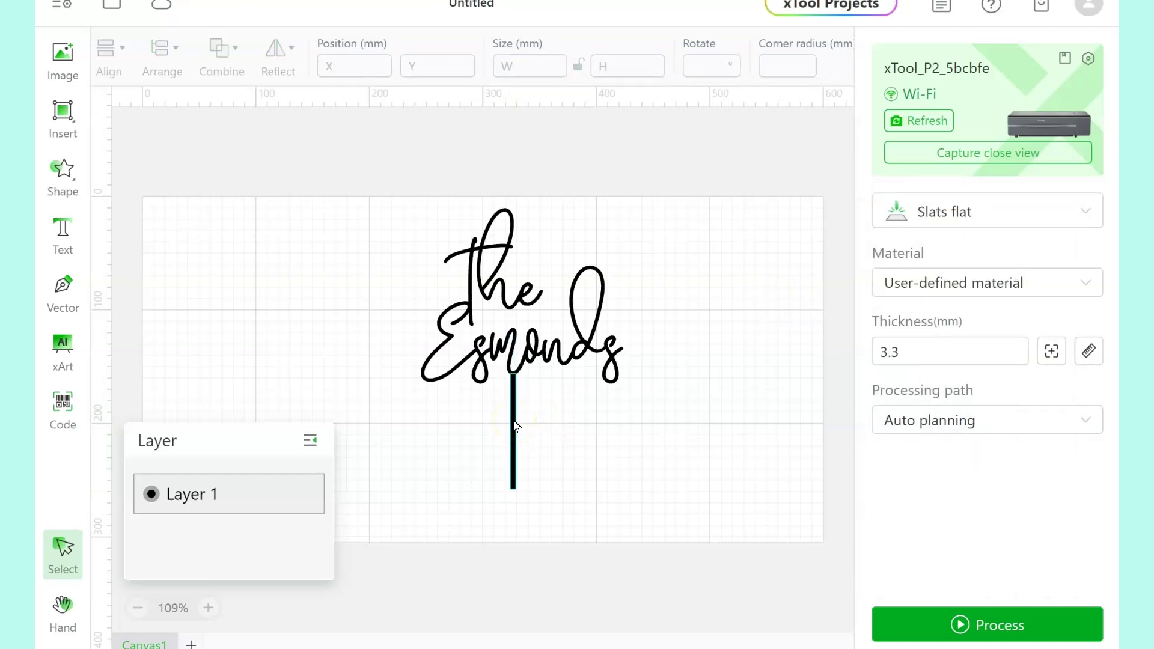
{"action": "mouse_move", "coordinate": [515, 426]}
{"action": "left_mouse_down"}
{"action": "mouse_move", "coordinate": [524, 360]}
{"action": "mouse_move", "coordinate": [565, 292]}
{"action": "mouse_move", "coordinate": [518, 299]}
{"action": "mouse_move", "coordinate": [518, 484]}
{"action": "mouse_move", "coordinate": [514, 415]}
{"action": "left_mouse_up"}
Add a triangle from the shape library and move it to the upper right of the canvas
{"action": "left_click", "coordinate": [608, 444]}
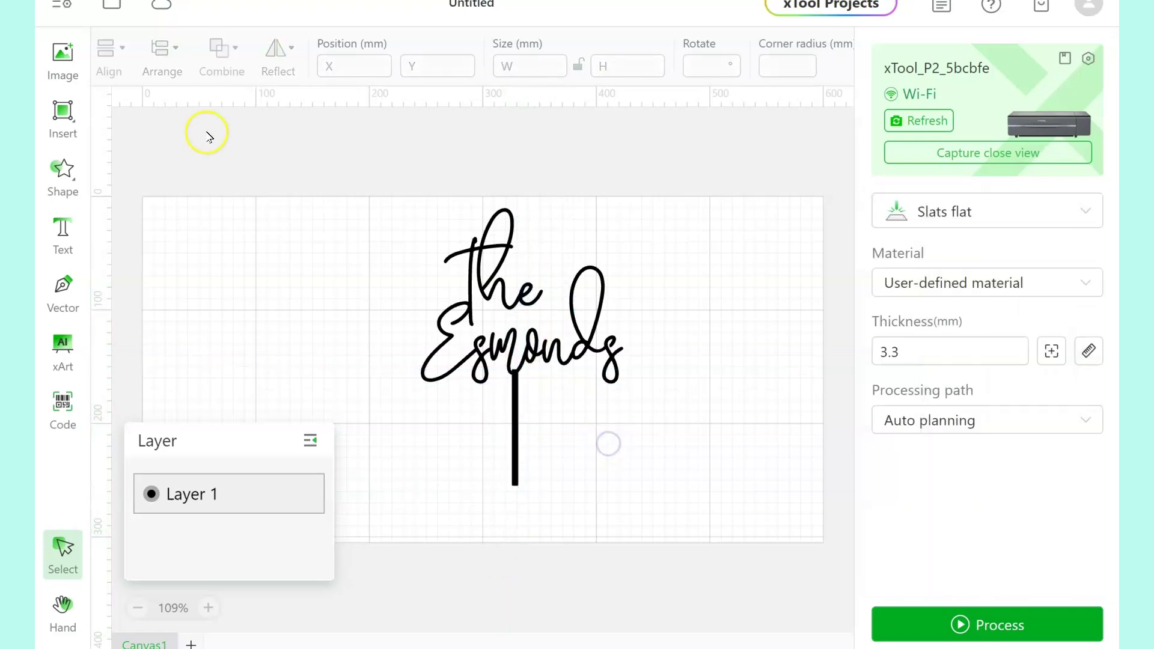
{"action": "left_click", "coordinate": [60, 165]}
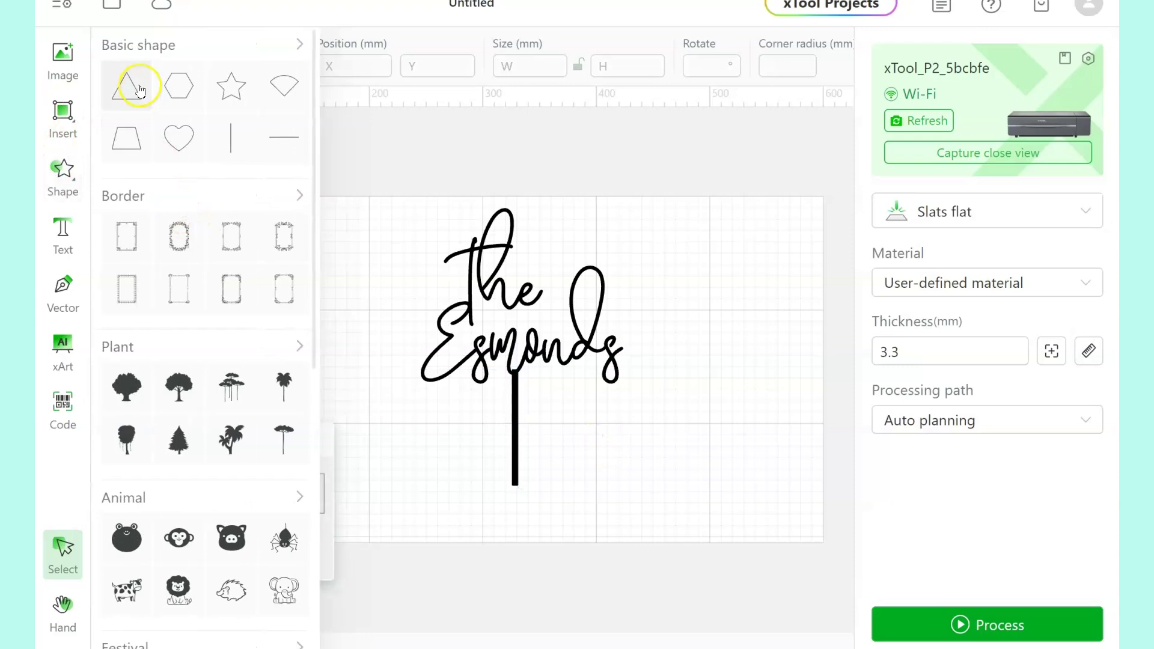
{"action": "left_click", "coordinate": [138, 87]}
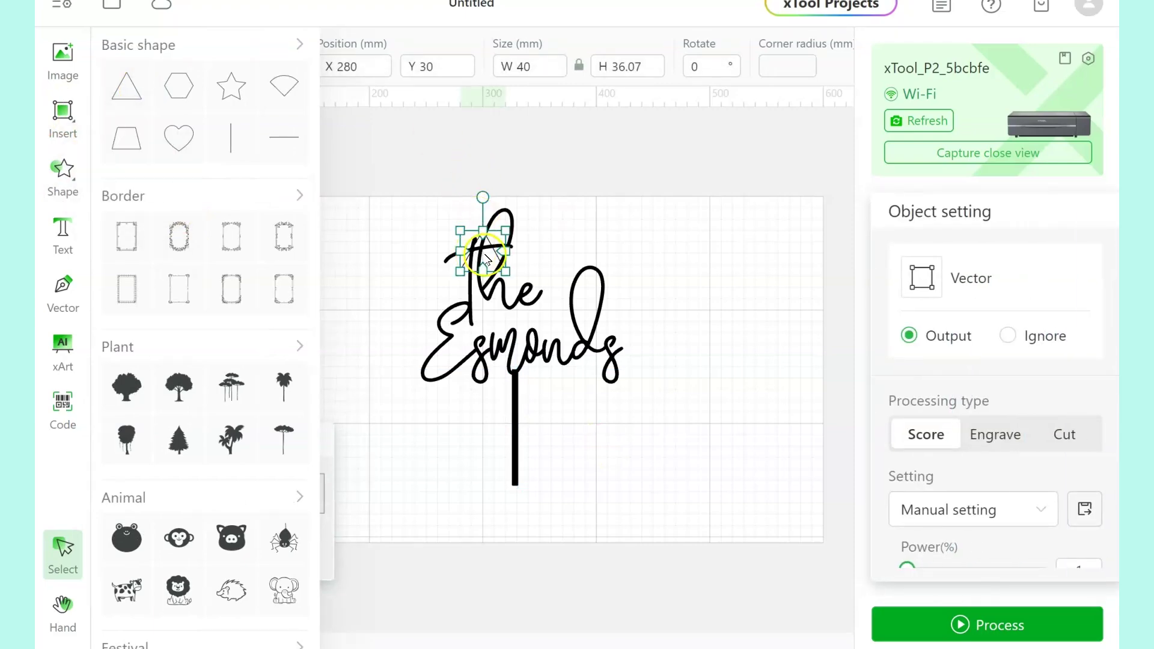
{"action": "left_click", "coordinate": [628, 227]}
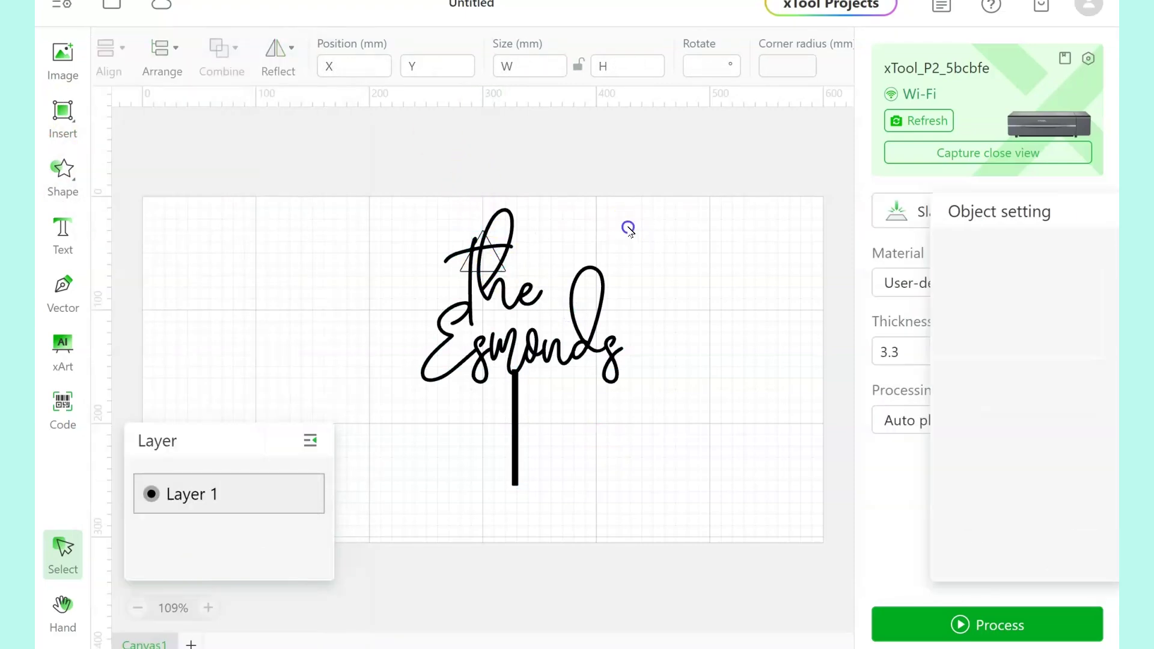
{"action": "left_click_drag", "start_coordinate": [468, 263], "coordinate": [668, 251]}
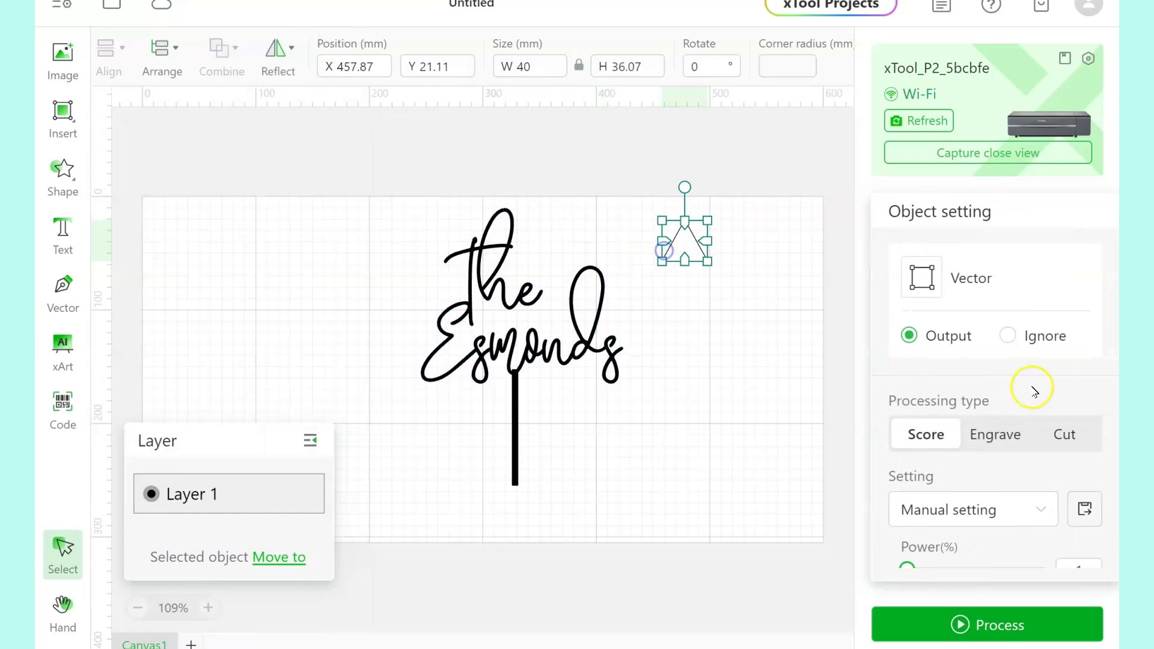
Set the triangle to Engrave, 5 mm wide, and reflect it vertically to point down
{"action": "left_click", "coordinate": [1012, 444]}
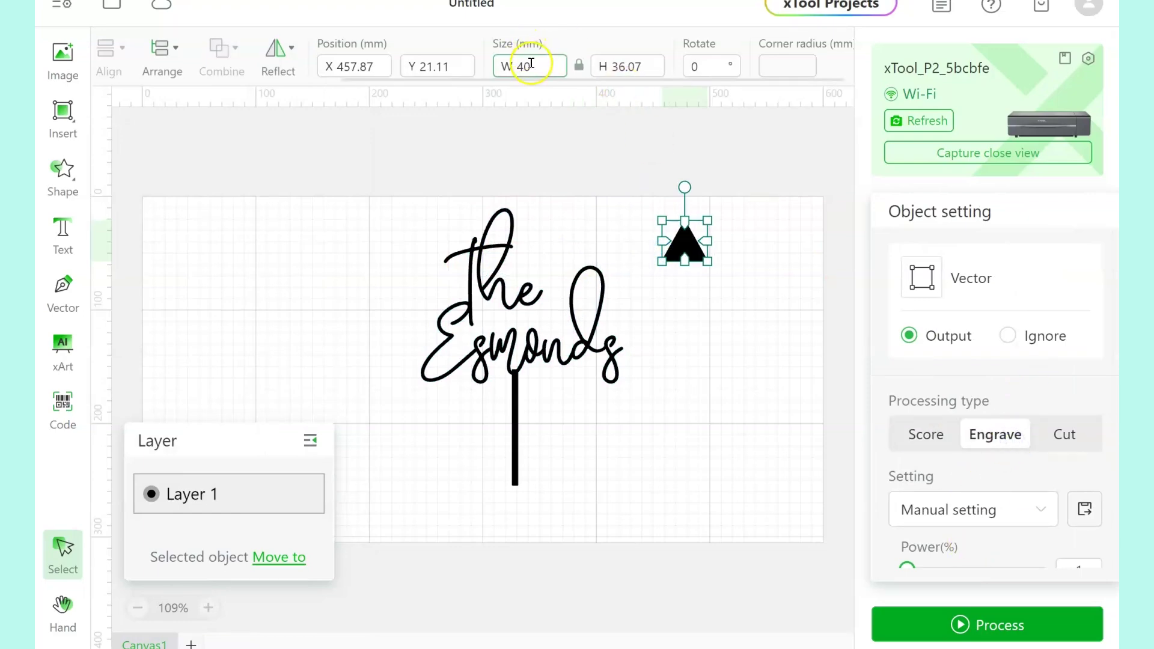
{"action": "type", "text": "5"}
{"action": "left_click", "coordinate": [284, 55]}
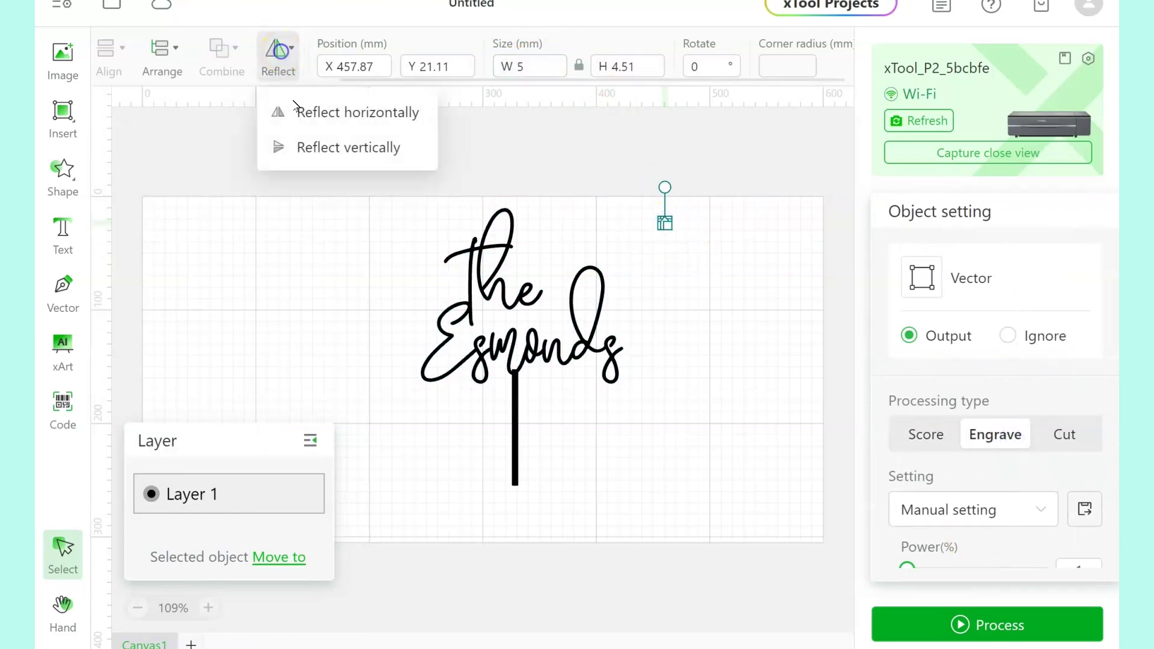
{"action": "left_click", "coordinate": [301, 147]}
{"action": "left_click", "coordinate": [668, 221]}
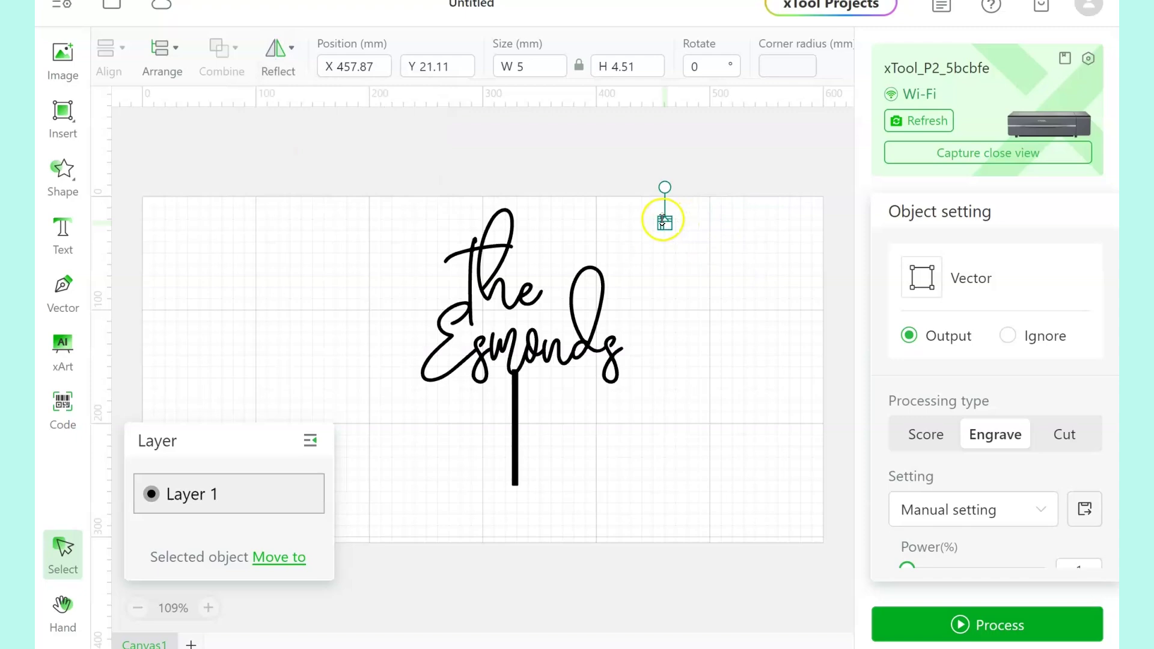
{"action": "left_click", "coordinate": [688, 285]}
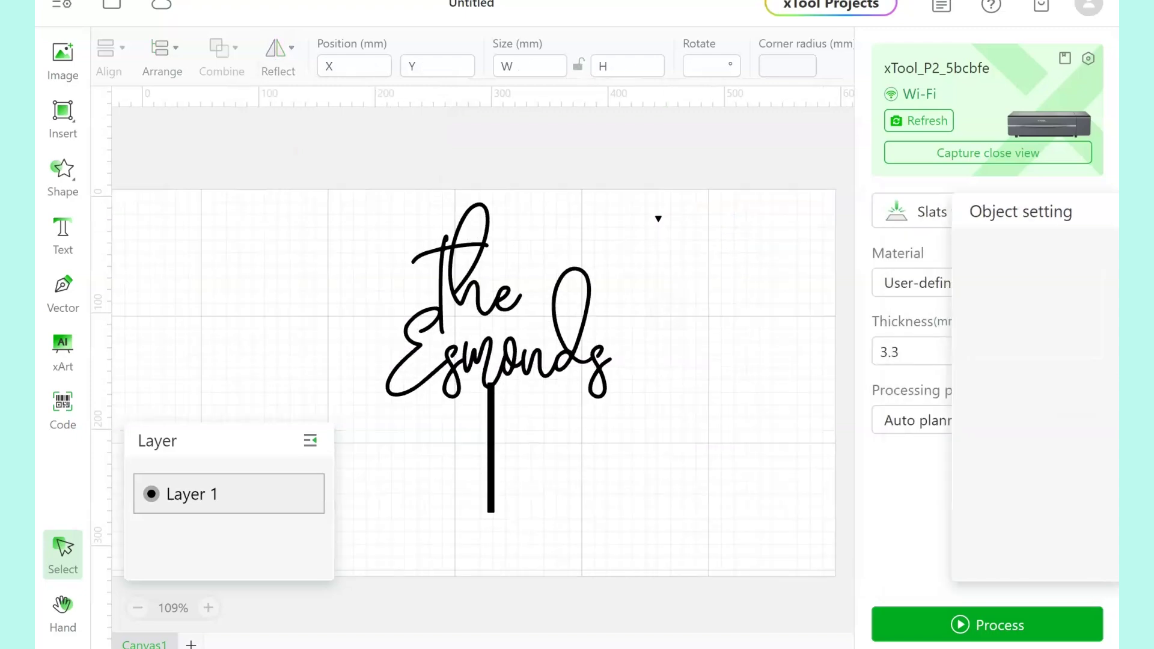
Bring the triangle and stick together and centre them horizontally
{"action": "scroll", "coordinate": [688, 285], "scroll_direction": "up", "scroll_amount": 3}
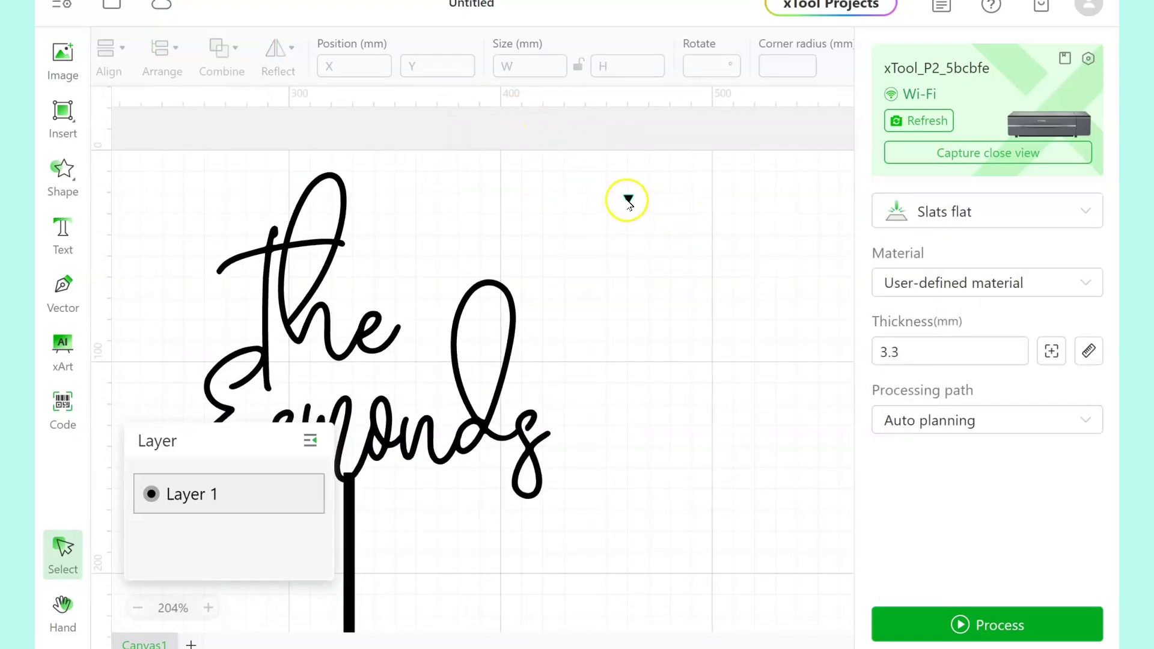
{"action": "left_click_drag", "start_coordinate": [628, 199], "coordinate": [603, 504]}
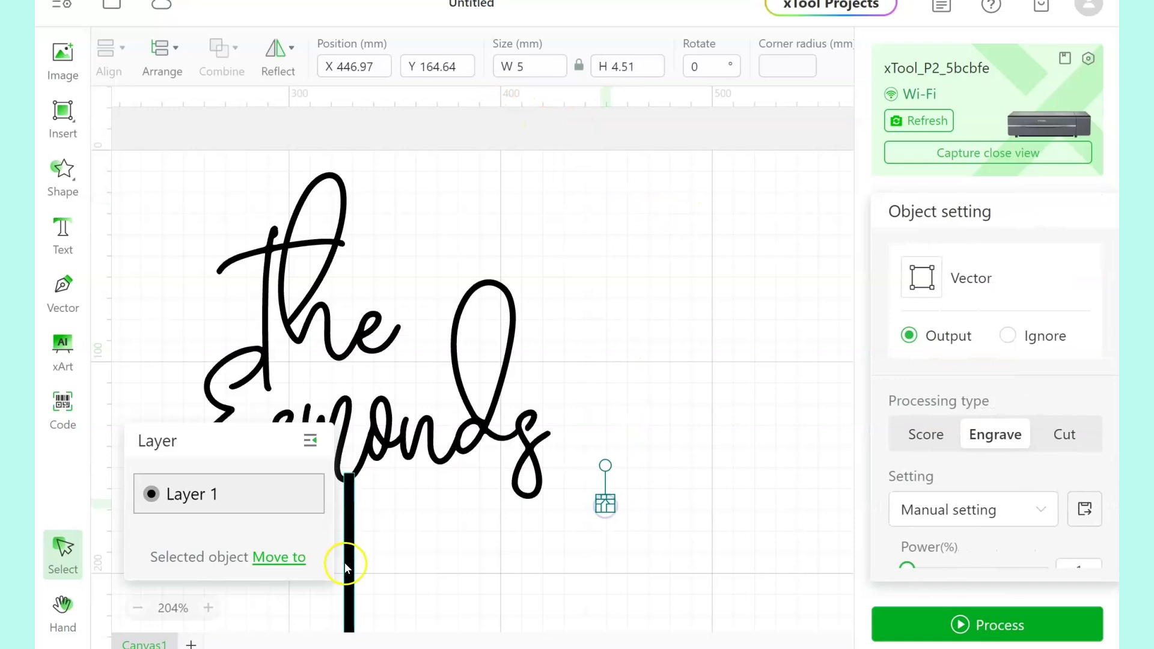
{"action": "left_click_drag", "start_coordinate": [354, 586], "coordinate": [689, 605]}
{"action": "left_click", "coordinate": [661, 434]}
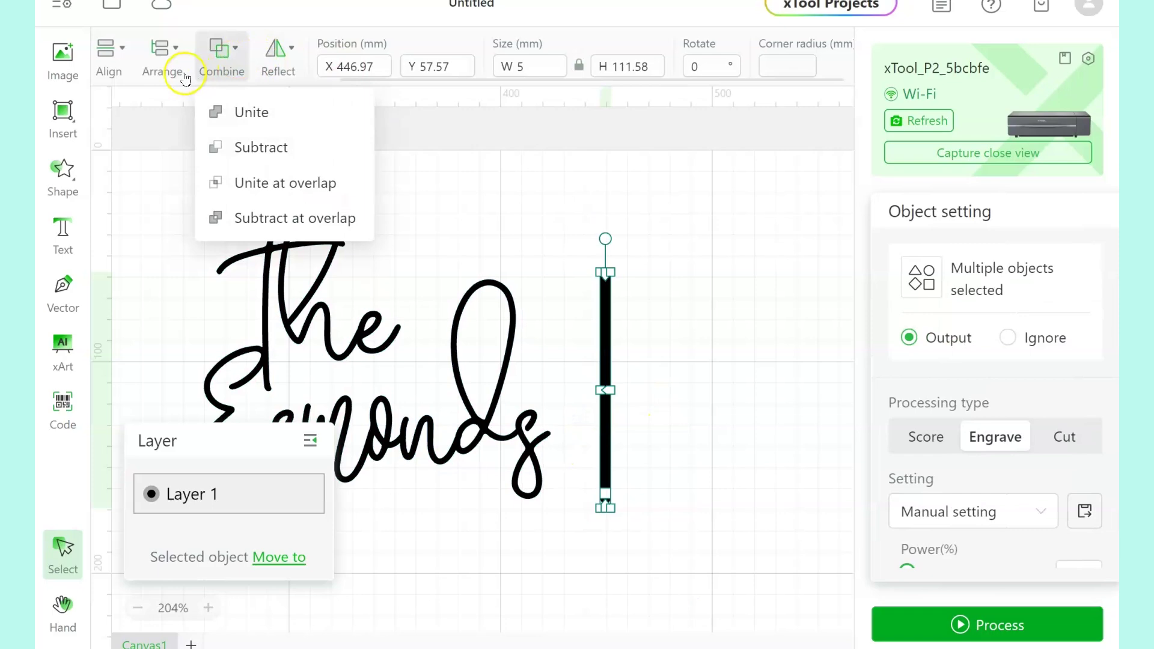
{"action": "left_click", "coordinate": [108, 60]}
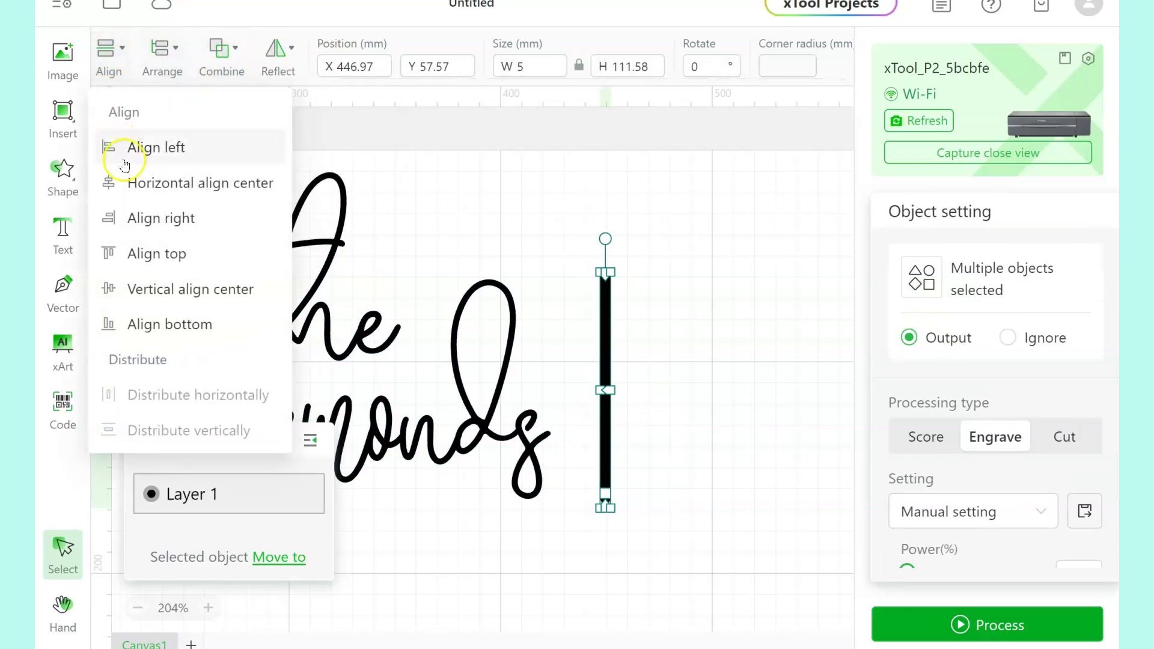
{"action": "left_click", "coordinate": [127, 183]}
Unite the triangle and stick into one engraved stake and move it under the lettering
{"action": "scroll", "coordinate": [618, 373], "scroll_direction": "up", "scroll_amount": 5}
{"action": "left_click", "coordinate": [528, 330]}
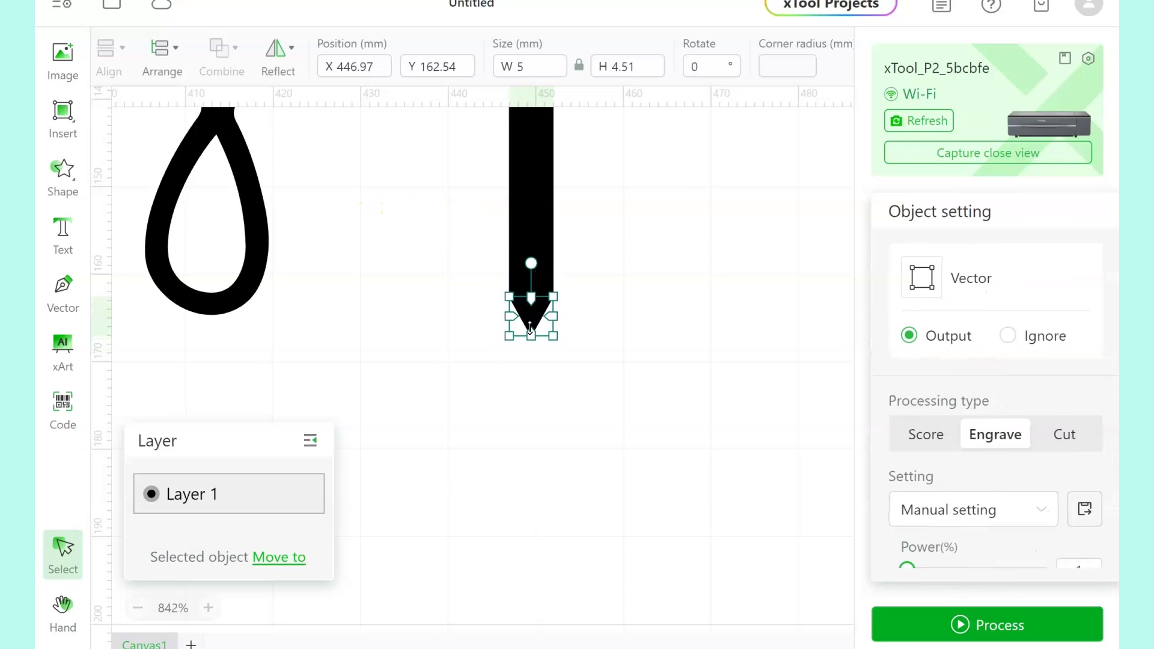
{"action": "key", "text": "ctrl+a"}
{"action": "left_click", "coordinate": [222, 54]}
{"action": "left_click", "coordinate": [240, 108]}
{"action": "left_click", "coordinate": [330, 241]}
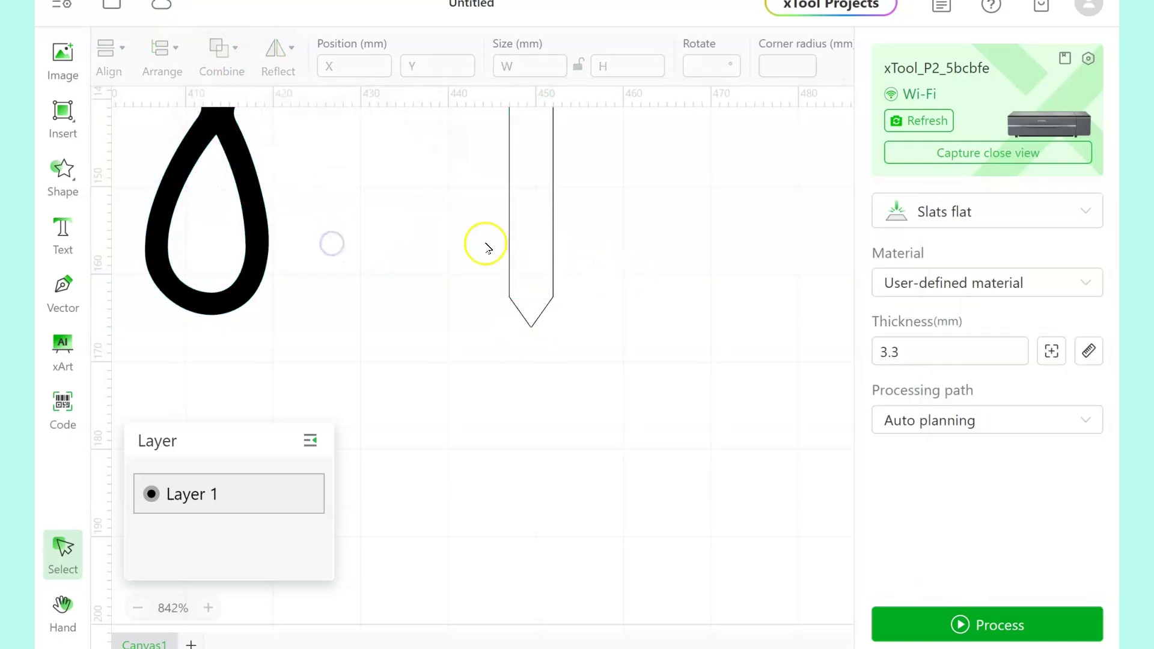
{"action": "left_click", "coordinate": [544, 252]}
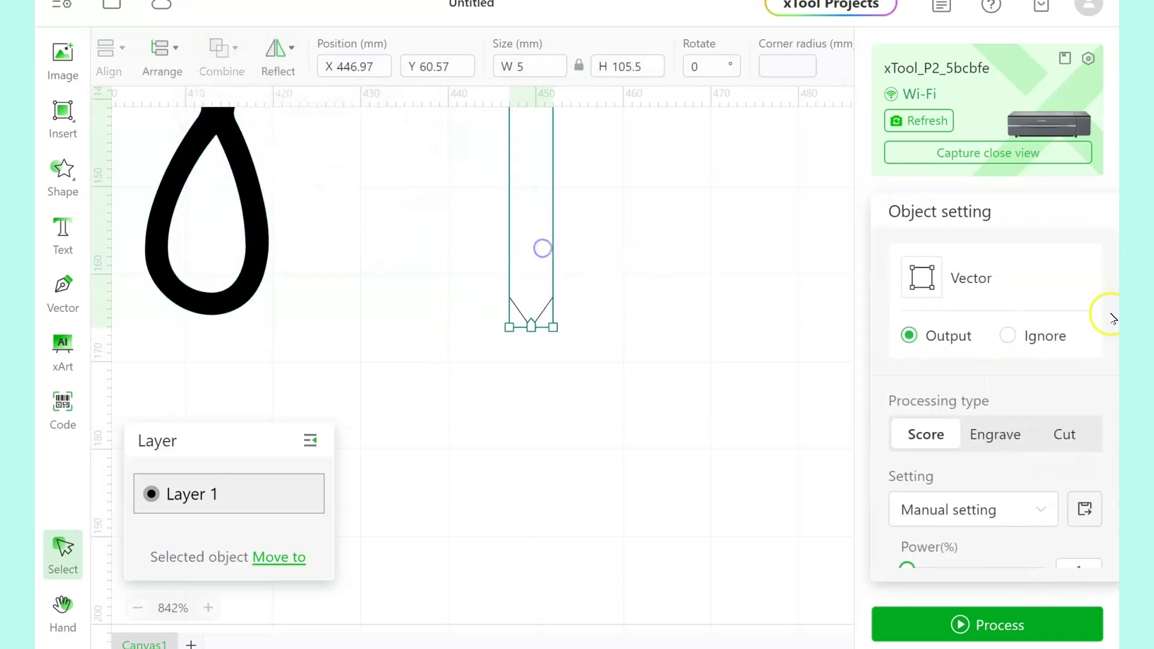
{"action": "left_click", "coordinate": [977, 435]}
{"action": "left_click", "coordinate": [679, 466]}
{"action": "scroll", "coordinate": [679, 465], "scroll_direction": "down", "scroll_amount": 10}
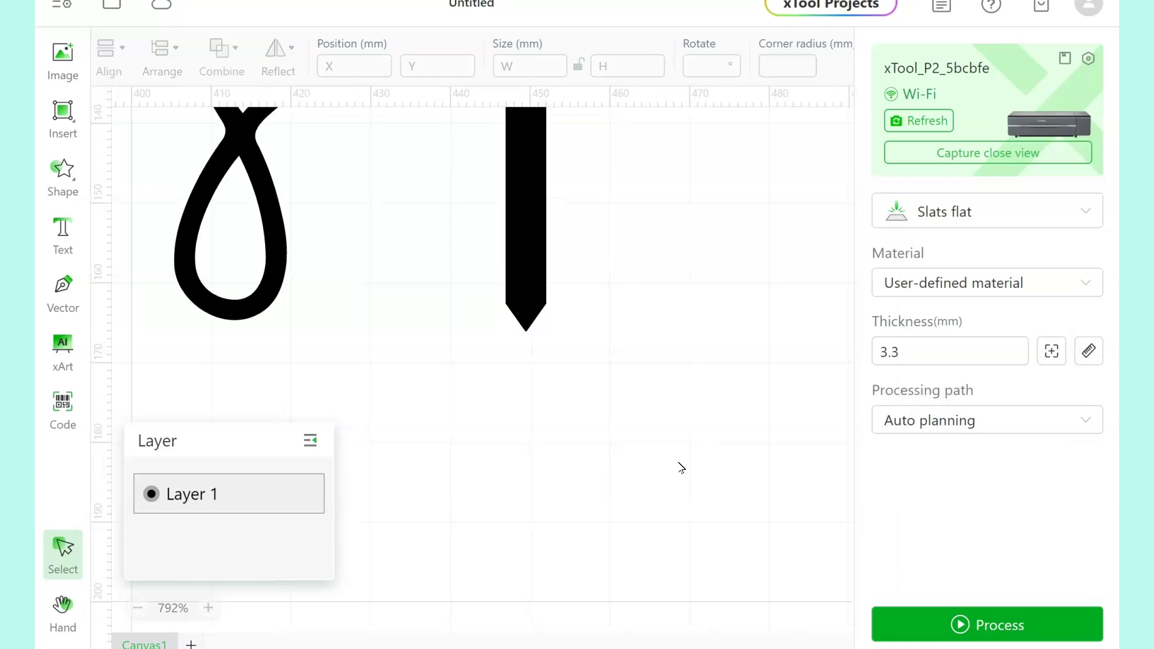
{"action": "left_click_drag", "start_coordinate": [497, 461], "coordinate": [523, 441]}
Shift the stake left so it sits under the lettering's curve
{"action": "left_click", "coordinate": [719, 351]}
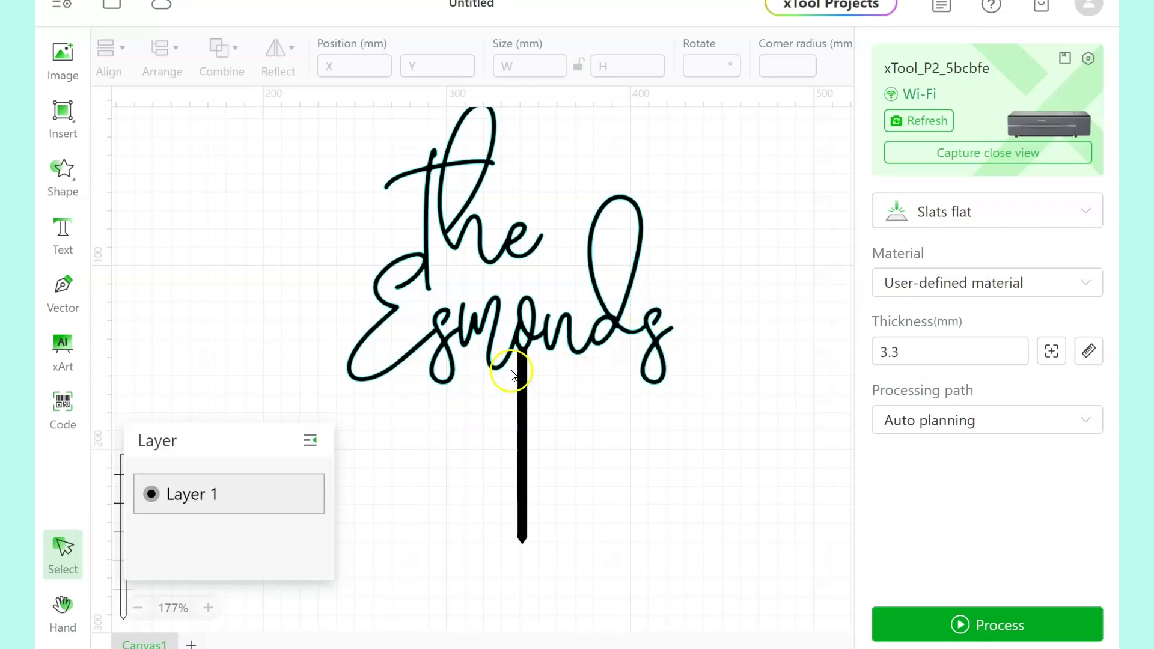
{"action": "left_click_drag", "start_coordinate": [524, 395], "coordinate": [497, 411]}
{"action": "scroll", "coordinate": [497, 411], "scroll_direction": "up", "scroll_amount": 10}
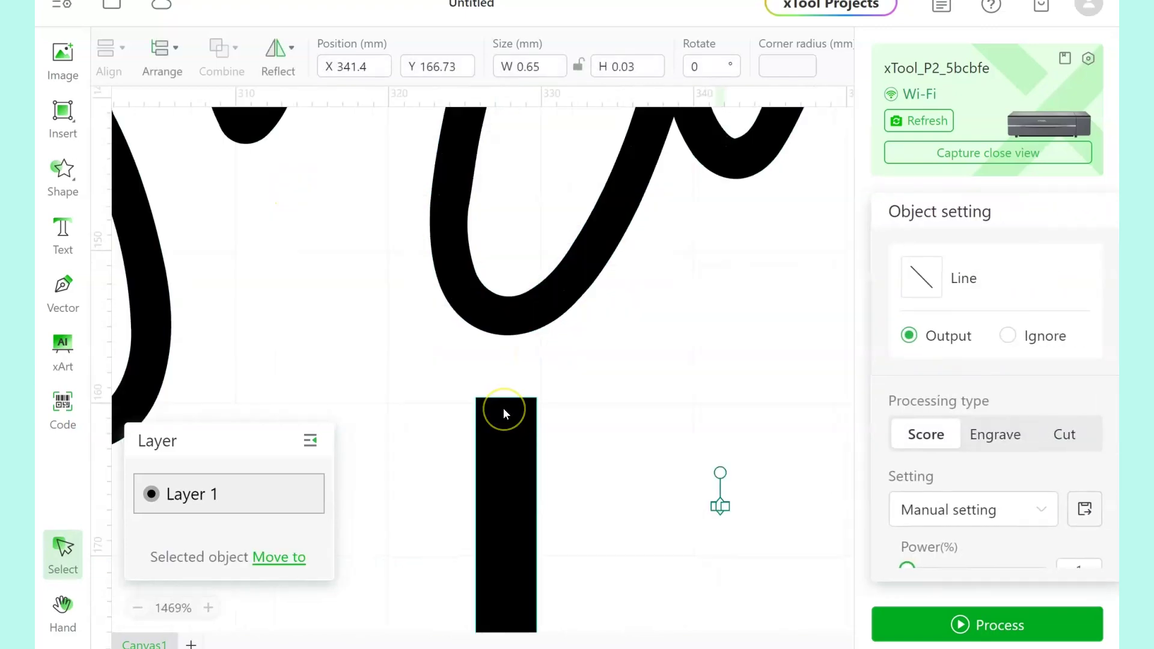
{"action": "key", "text": "Escape"}
Draw a short horizontal line across the bottom of the letter's curve
{"action": "left_click", "coordinate": [51, 123]}
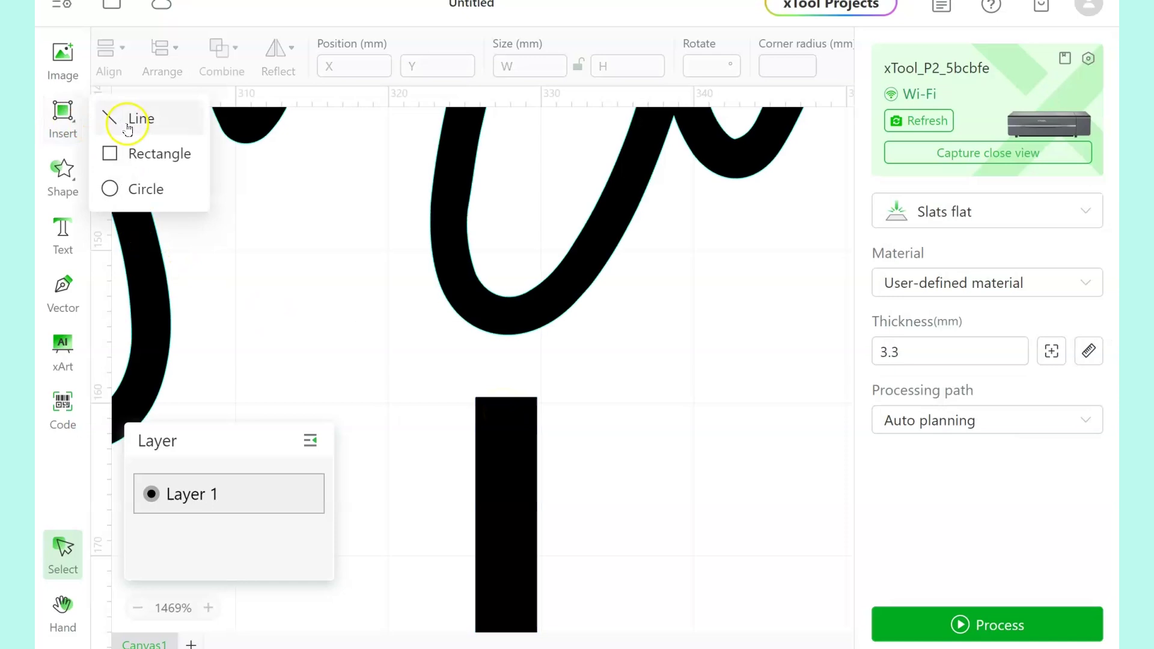
{"action": "left_click", "coordinate": [117, 119]}
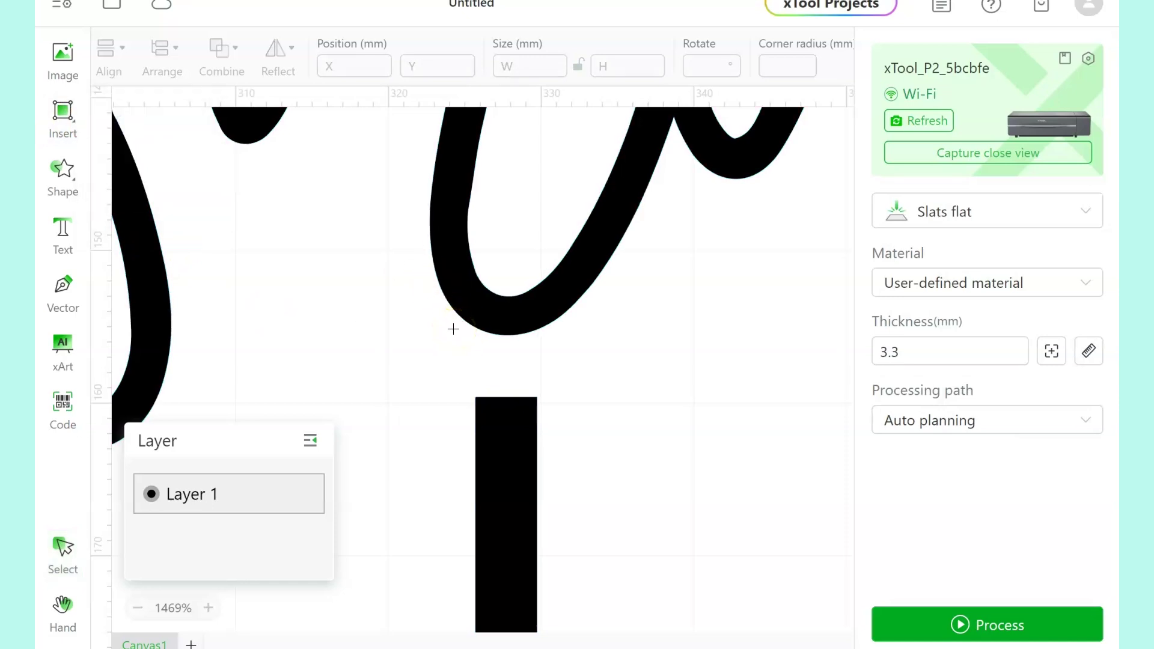
{"action": "left_click_drag", "start_coordinate": [568, 338], "coordinate": [610, 332]}
{"action": "left_click_drag", "start_coordinate": [566, 332], "coordinate": [566, 333]}
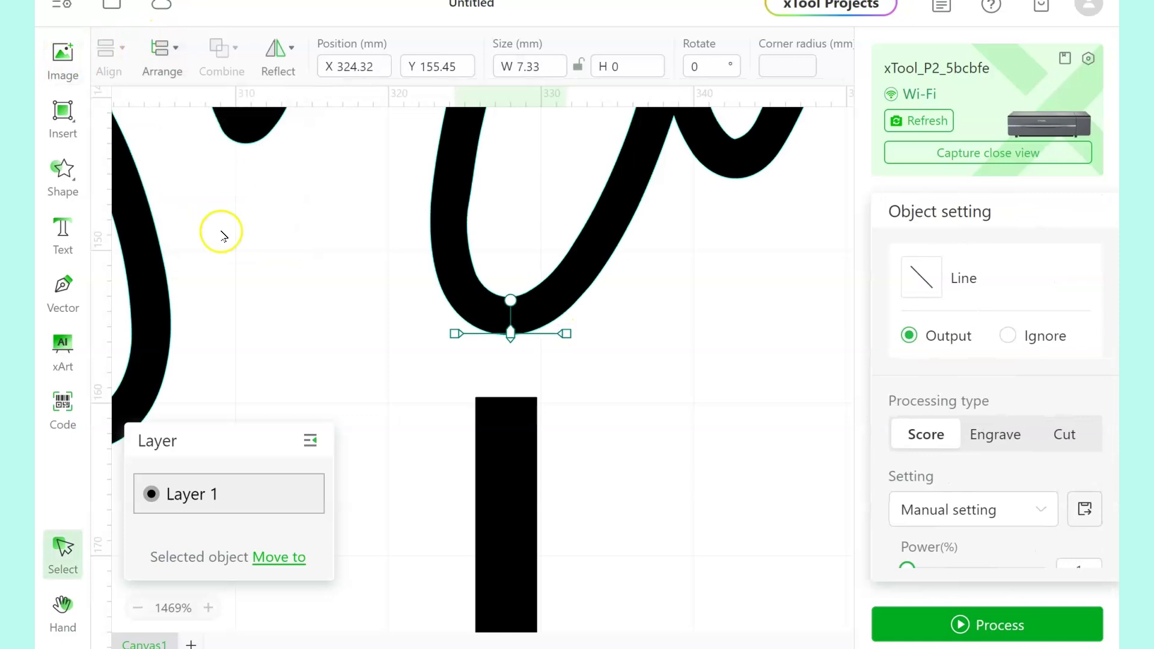
Raise the stake to meet the curve and nudge the score line up onto the join
{"action": "left_click", "coordinate": [510, 535]}
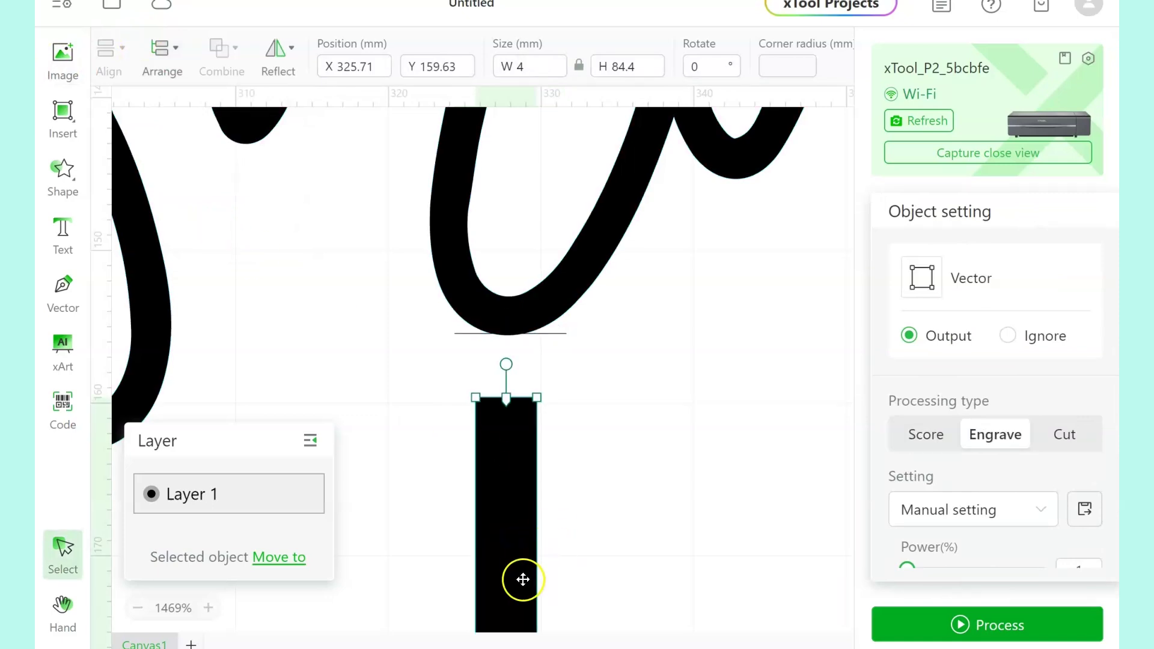
{"action": "left_click_drag", "start_coordinate": [522, 579], "coordinate": [524, 519]}
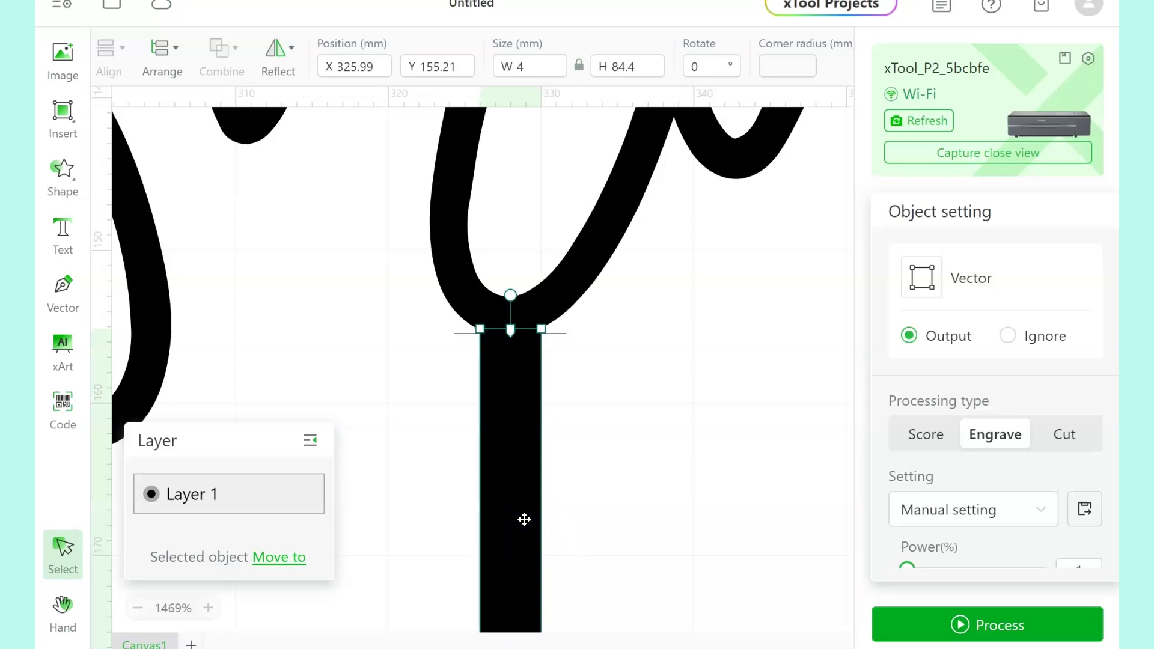
{"action": "left_click", "coordinate": [627, 543]}
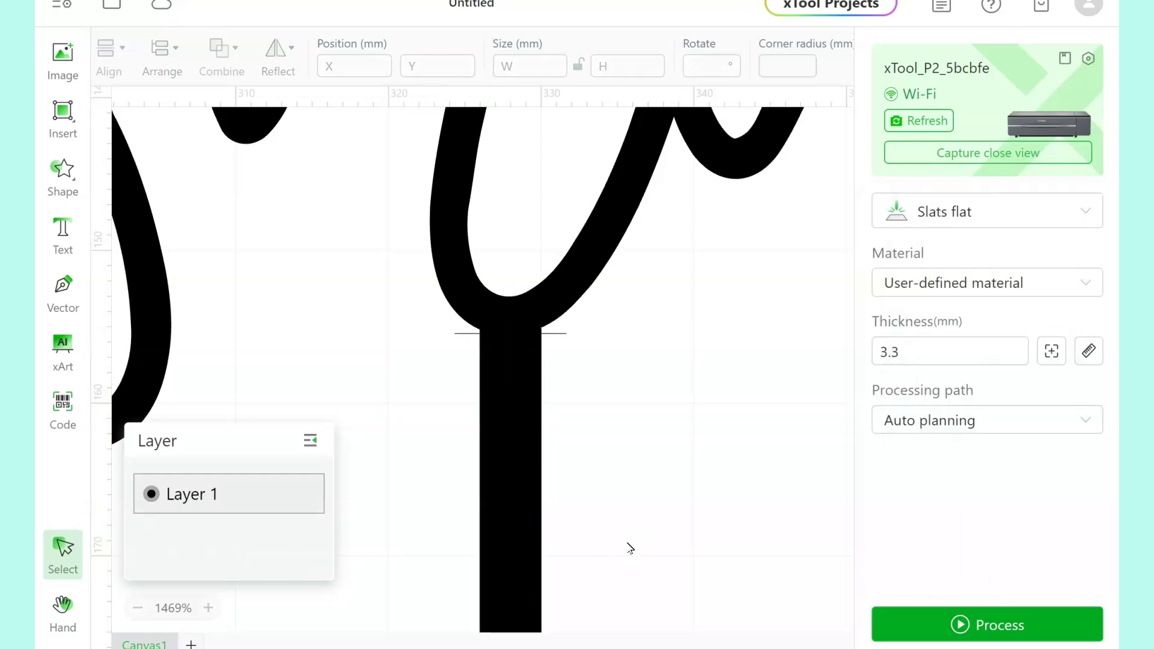
{"action": "left_click", "coordinate": [565, 334]}
{"action": "left_click_drag", "start_coordinate": [563, 330], "coordinate": [564, 330]}
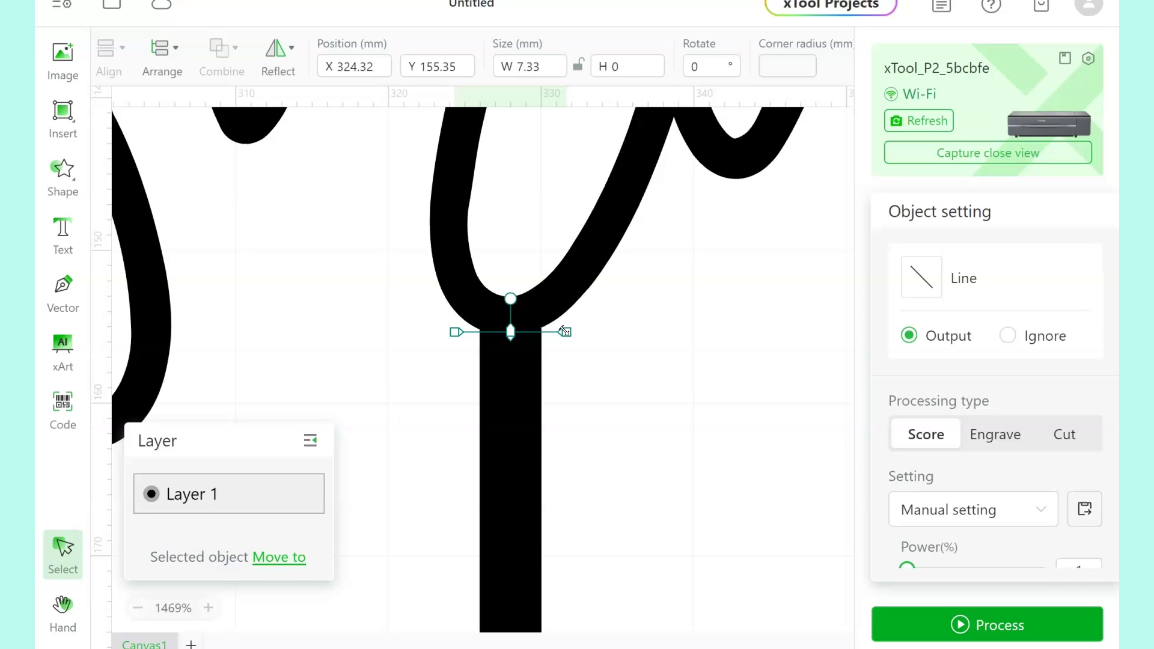
{"action": "left_click", "coordinate": [589, 420]}
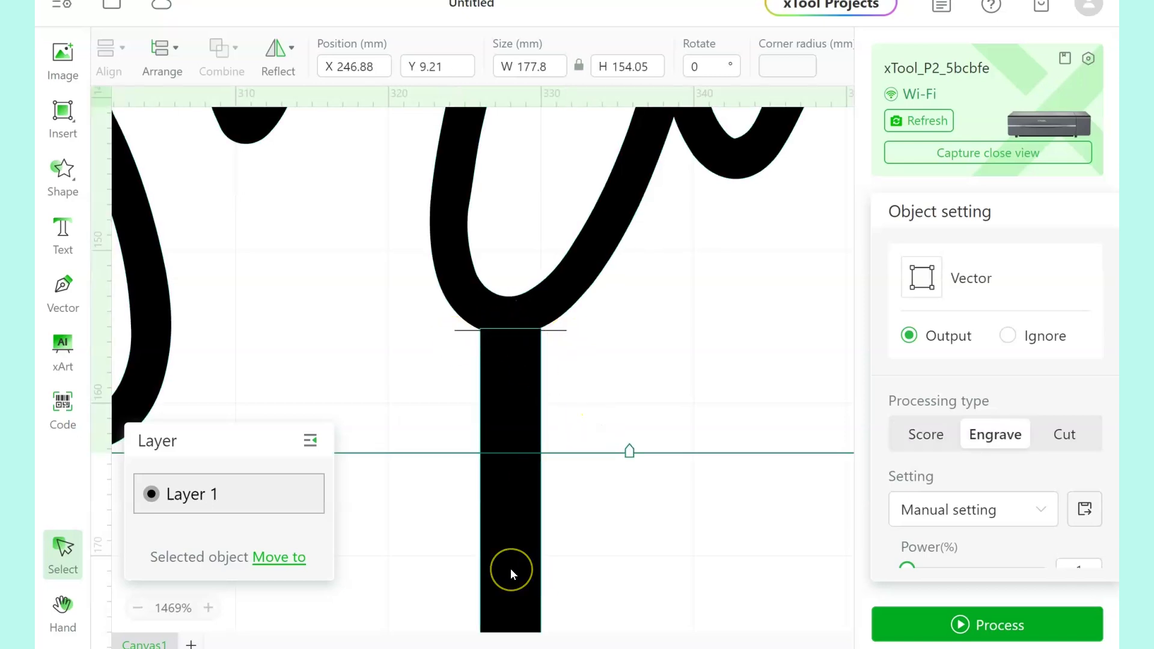
{"action": "scroll", "coordinate": [510, 569], "scroll_direction": "down", "scroll_amount": 6}
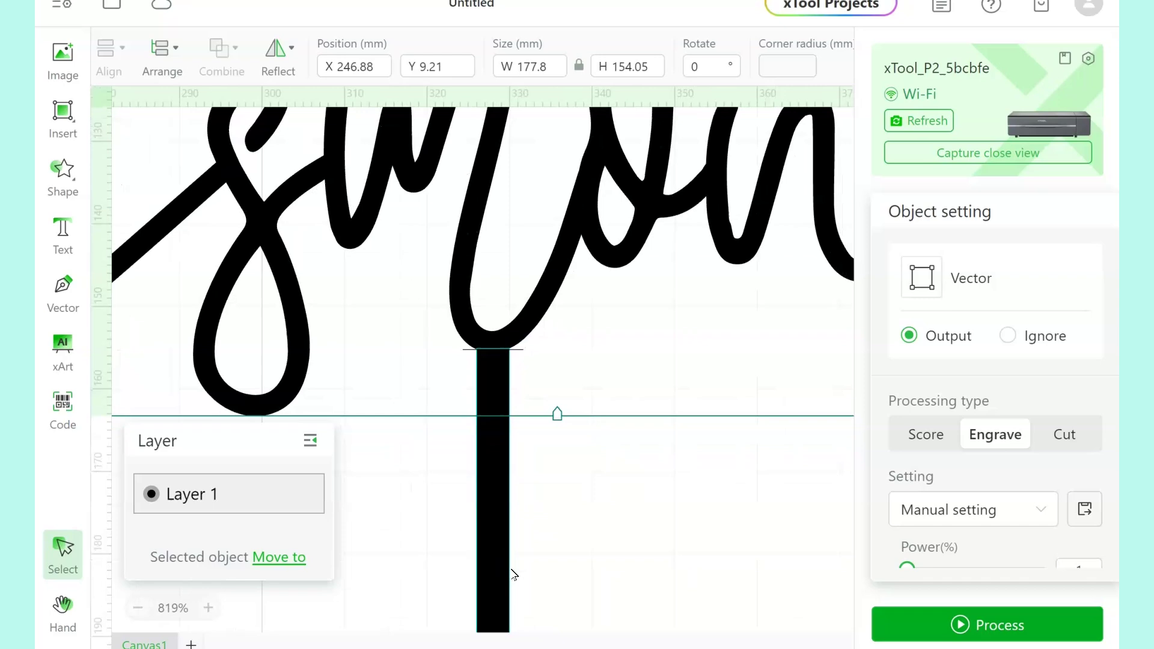
Unite the stick with the lettering into one 177.8 × 230.3 mm shape set to Cut
{"action": "scroll", "coordinate": [514, 575], "scroll_direction": "down", "scroll_amount": 1}
{"action": "left_click", "coordinate": [514, 575]}
{"action": "scroll", "coordinate": [514, 575], "scroll_direction": "down", "scroll_amount": 6}
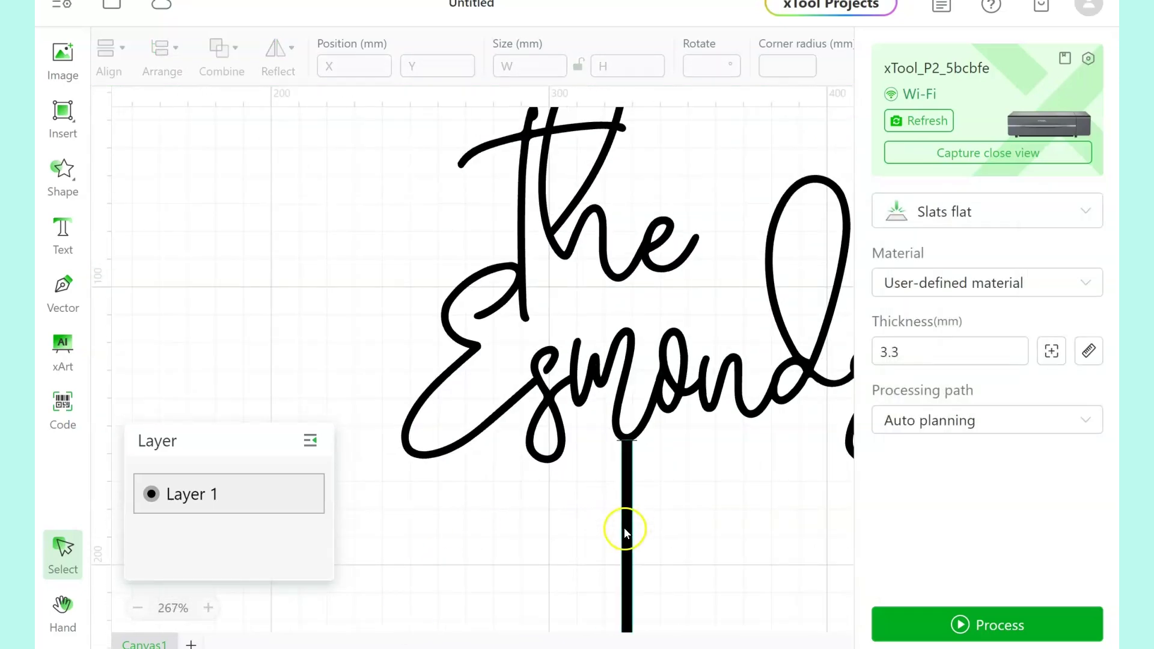
{"action": "left_click", "coordinate": [626, 528]}
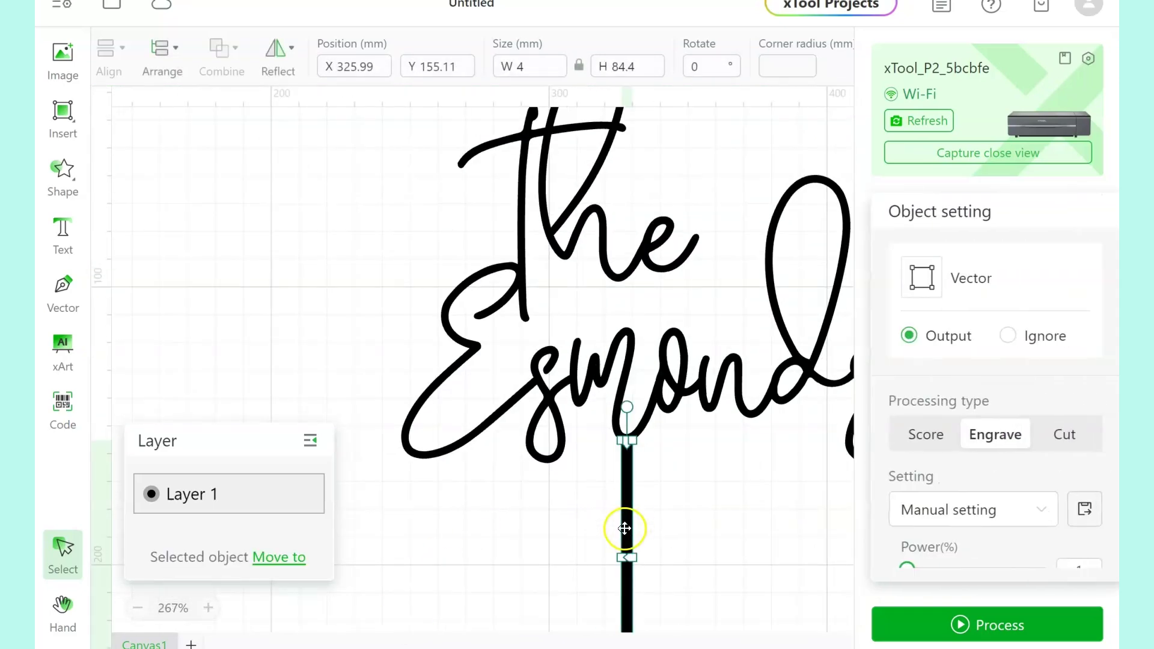
{"action": "left_click", "coordinate": [606, 269], "text": "shift"}
{"action": "left_click", "coordinate": [222, 51]}
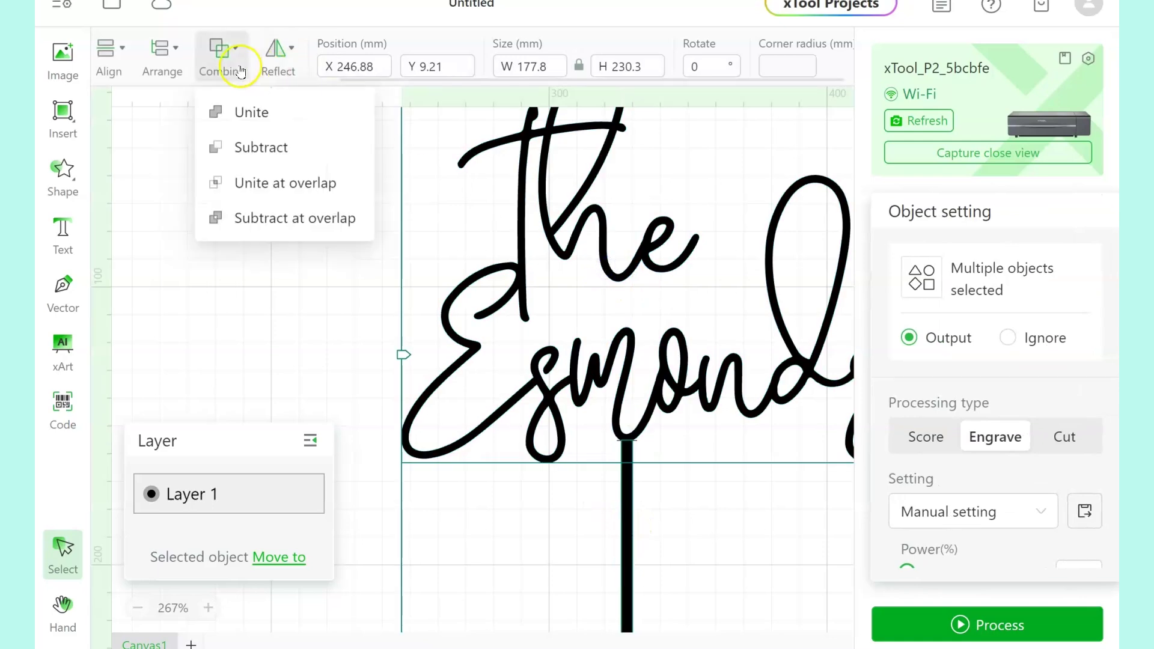
{"action": "left_click", "coordinate": [245, 112]}
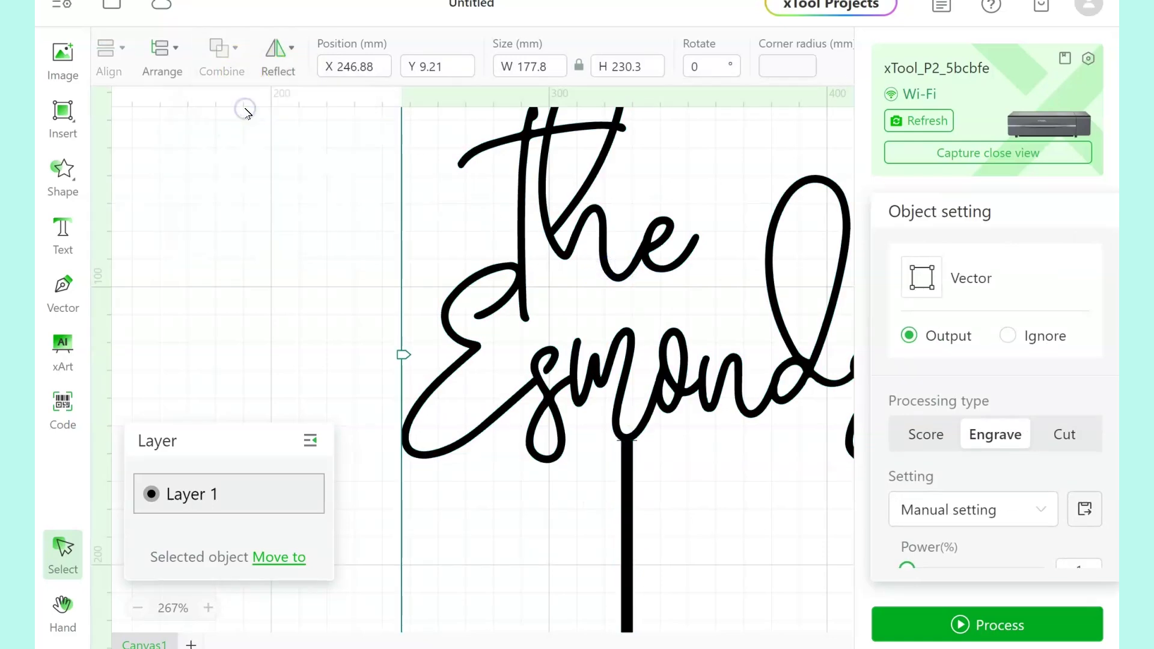
{"action": "left_click", "coordinate": [1086, 447]}
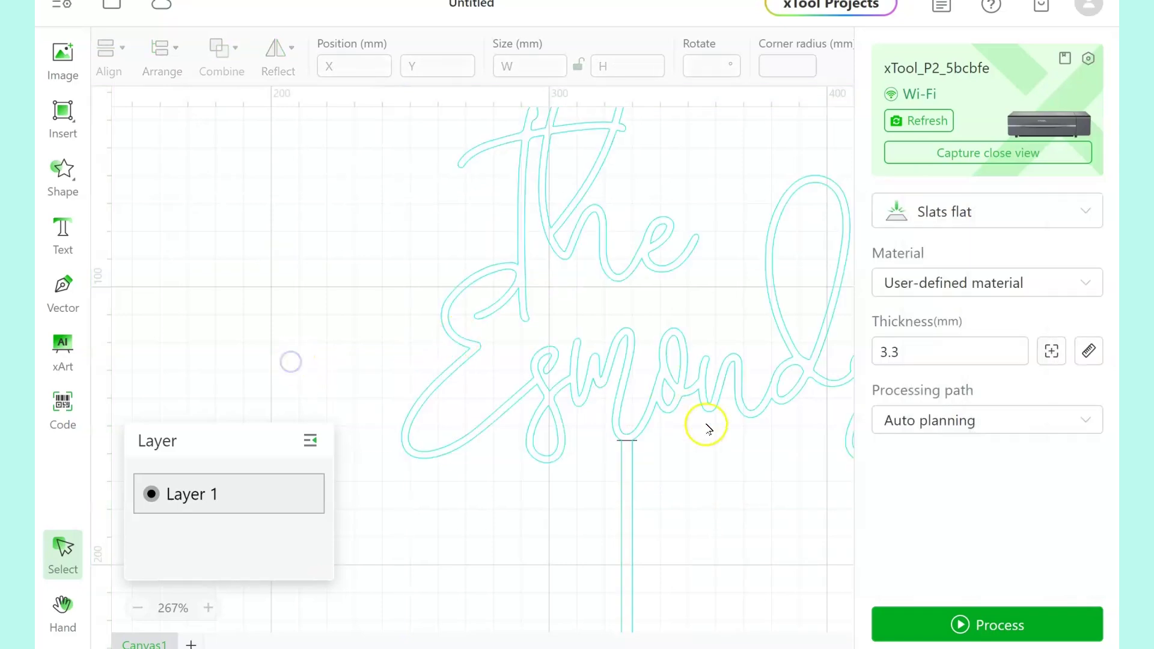
{"action": "left_click", "coordinate": [626, 439]}
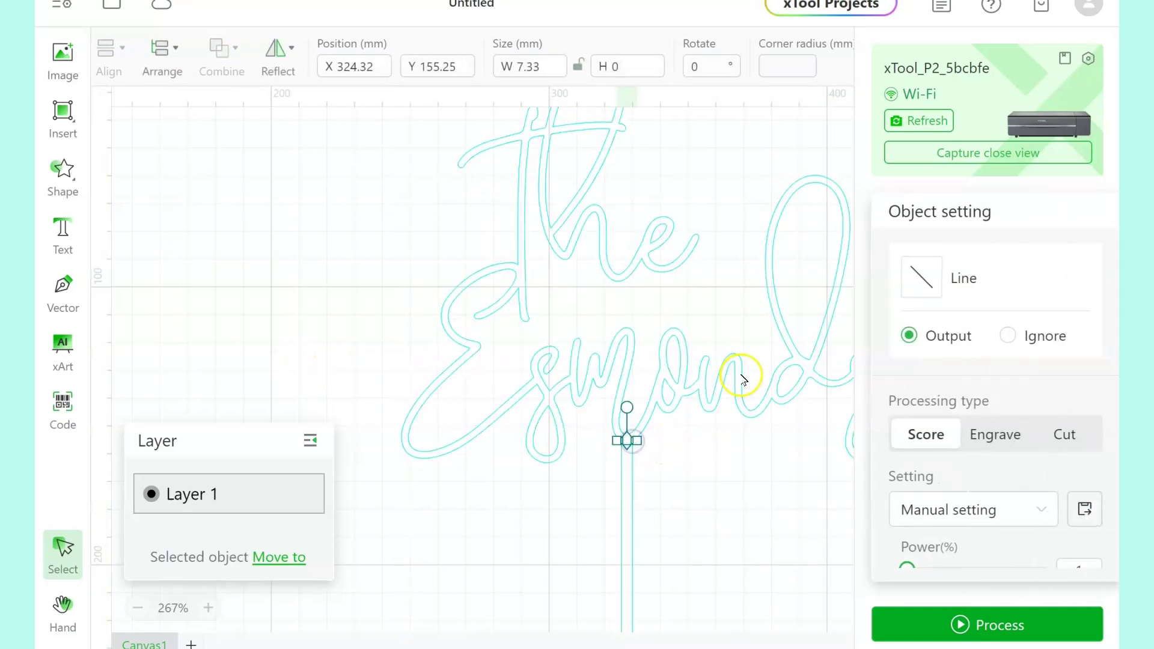
{"action": "left_click", "coordinate": [314, 259]}
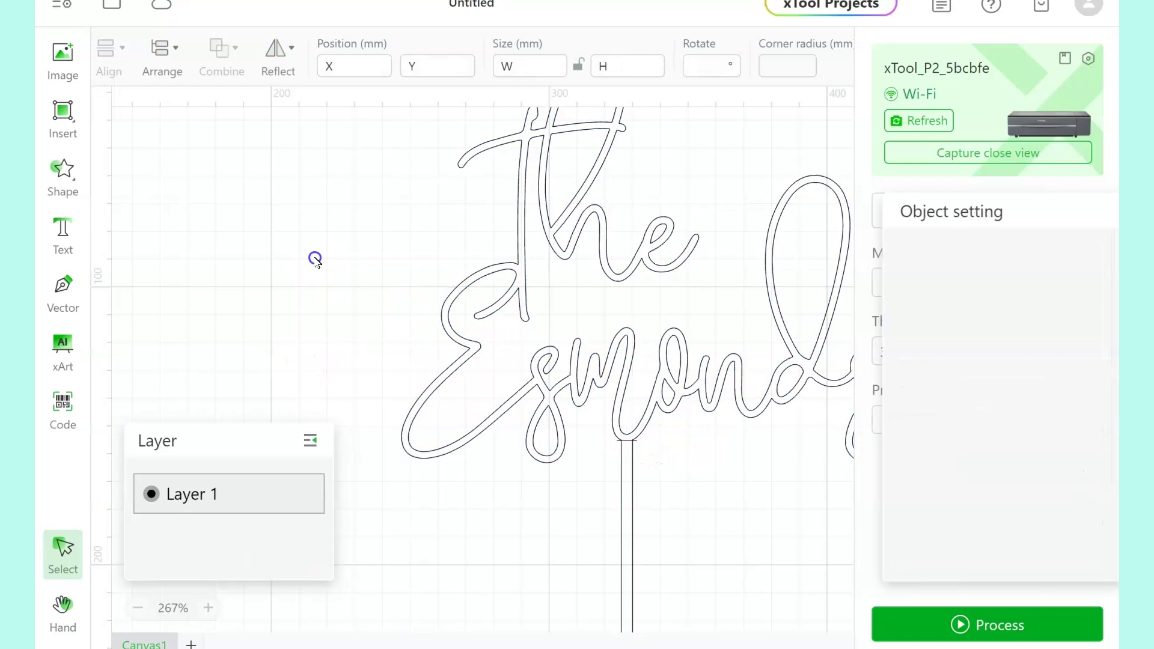
{"action": "scroll", "coordinate": [315, 261], "scroll_direction": "down", "scroll_amount": 5}
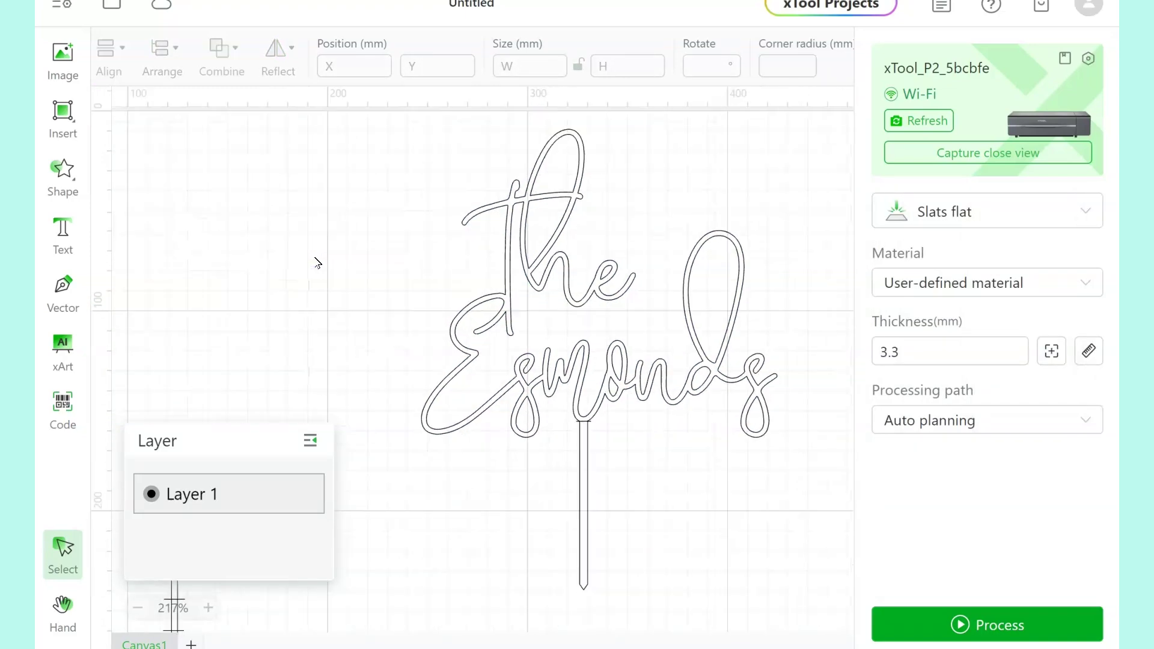
Set the cut to 40% power at 12 mm/s and the score line to 10% at 20 mm/s
{"action": "key", "text": "ctrl+a"}
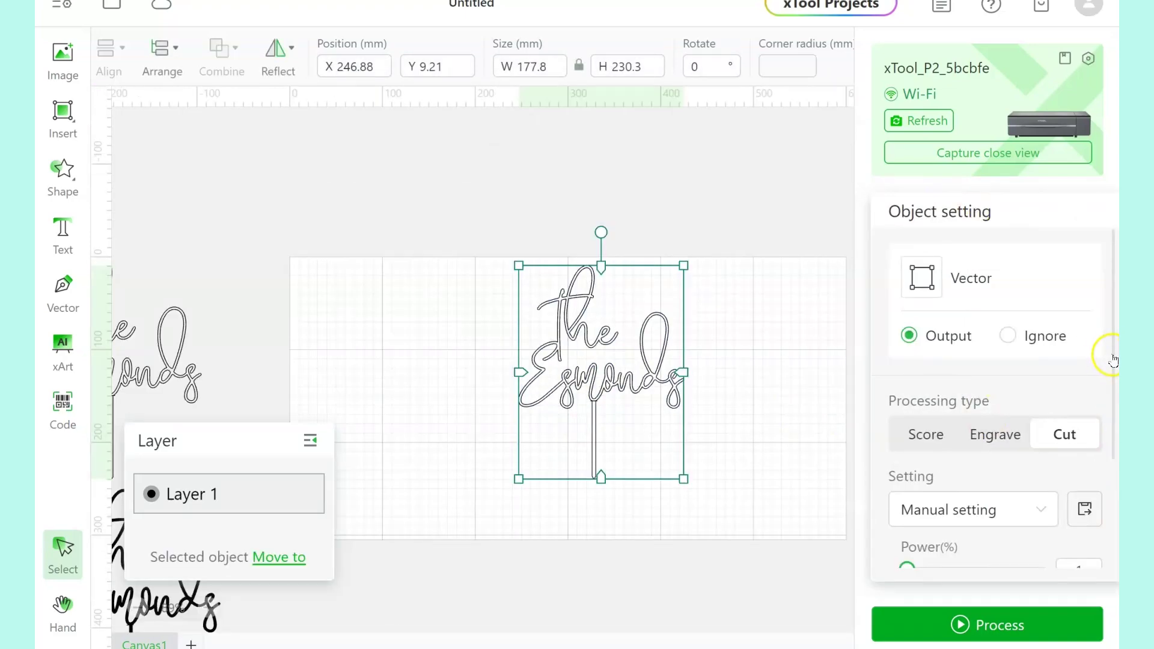
{"action": "left_click_drag", "start_coordinate": [1115, 363], "coordinate": [1112, 489]}
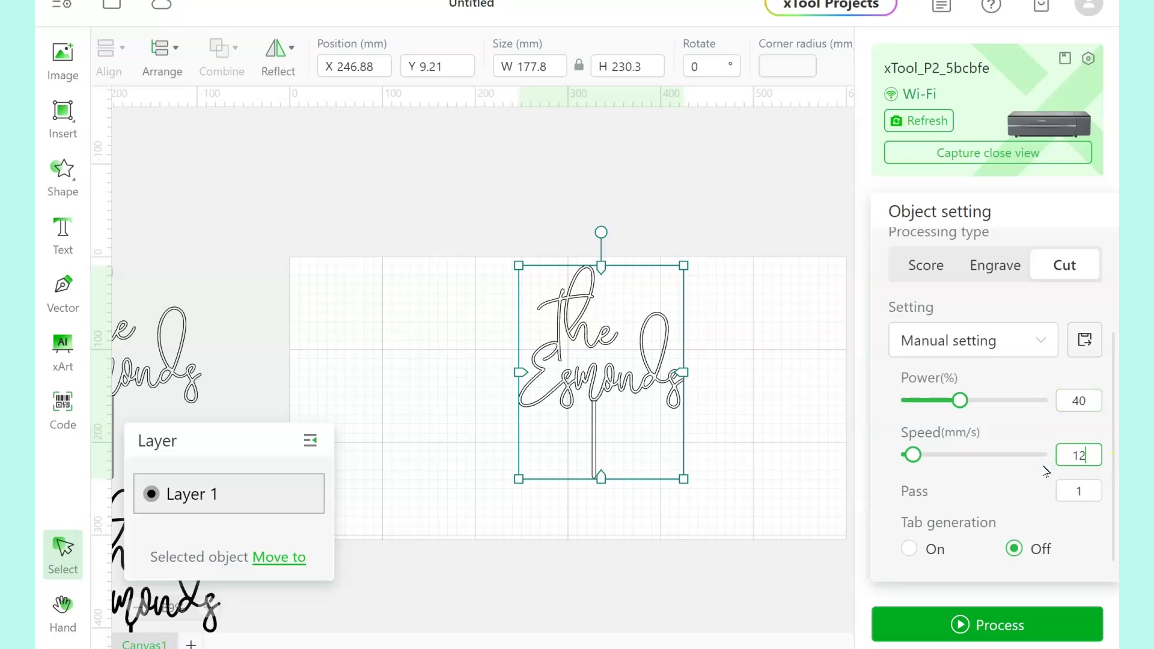
{"action": "left_click", "coordinate": [729, 342]}
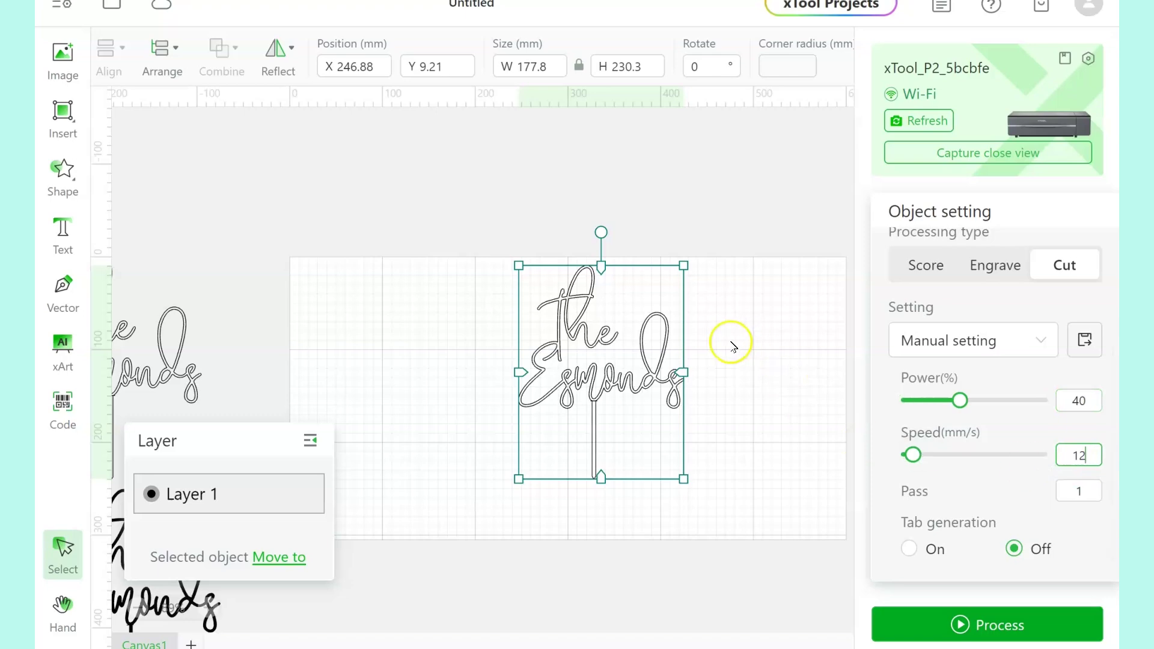
{"action": "left_click", "coordinate": [595, 401]}
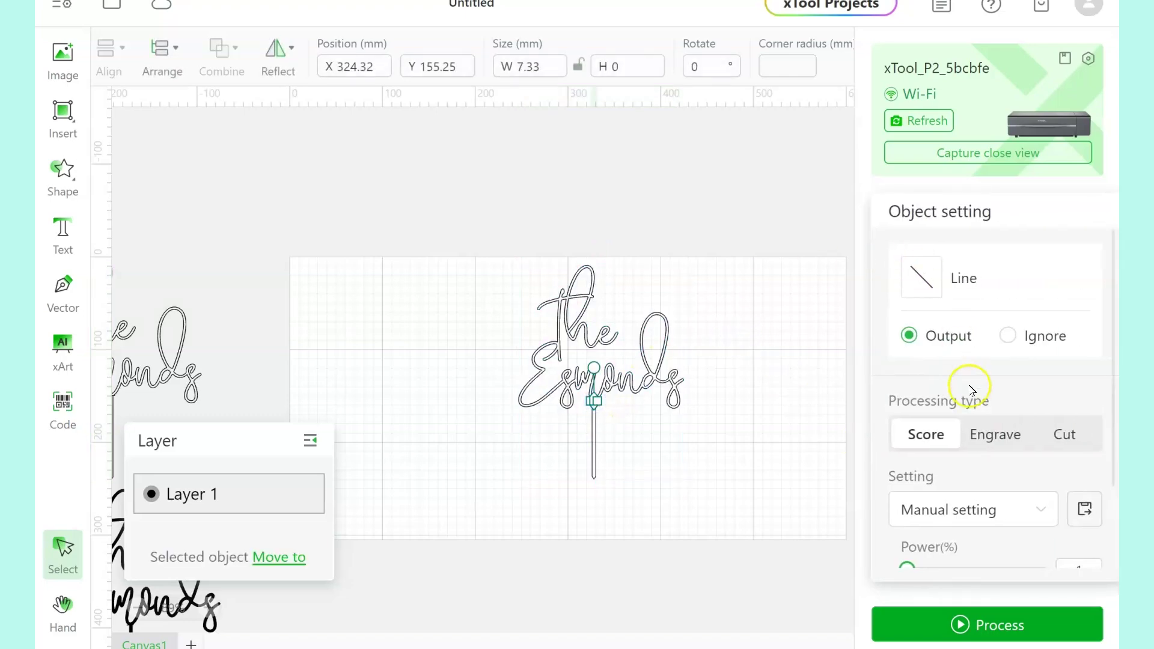
{"action": "scroll", "coordinate": [1113, 306], "scroll_direction": "down", "scroll_amount": 2}
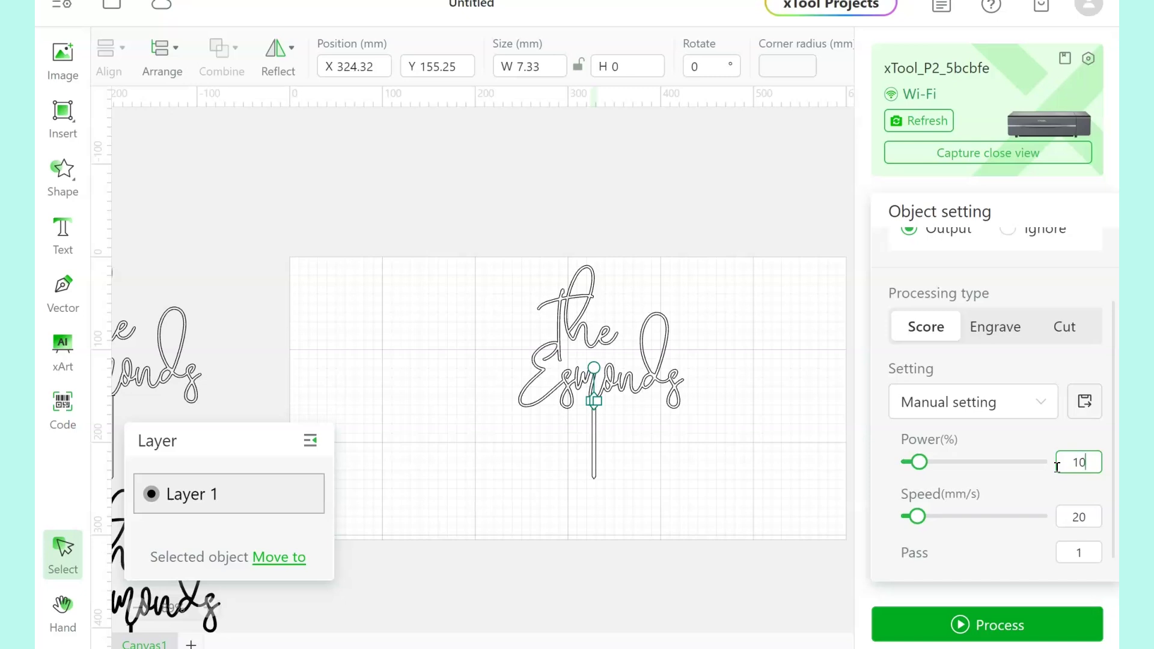
{"action": "left_click", "coordinate": [726, 447]}
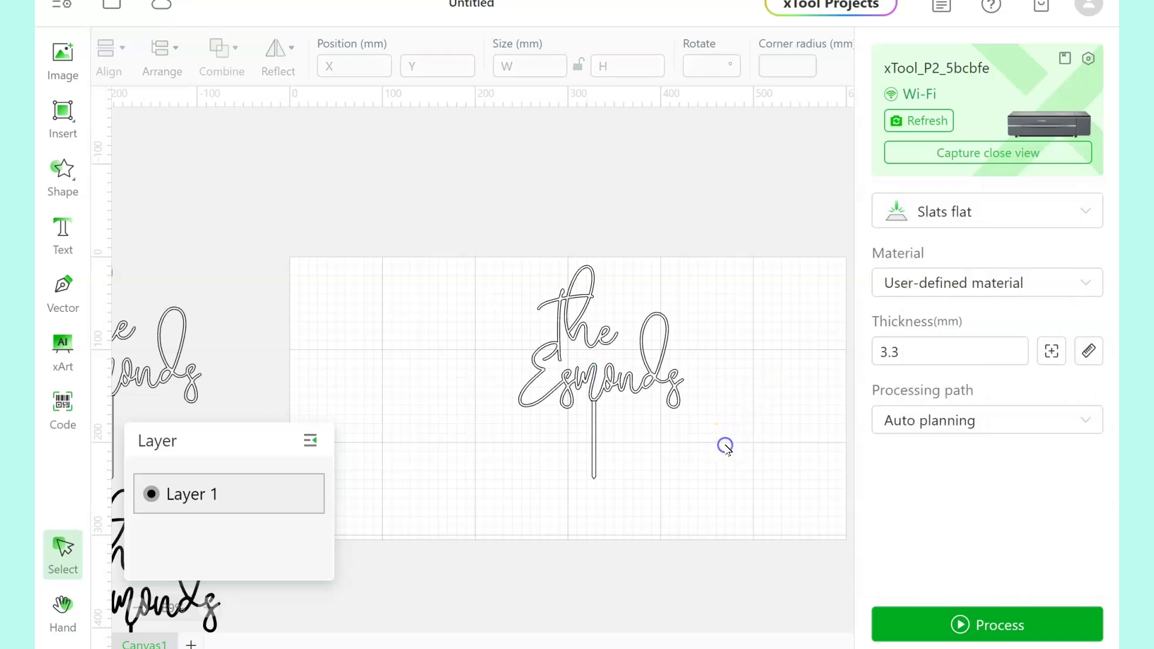
Select every part of the topper and reflect it horizontally
{"action": "left_click_drag", "start_coordinate": [487, 274], "coordinate": [721, 497]}
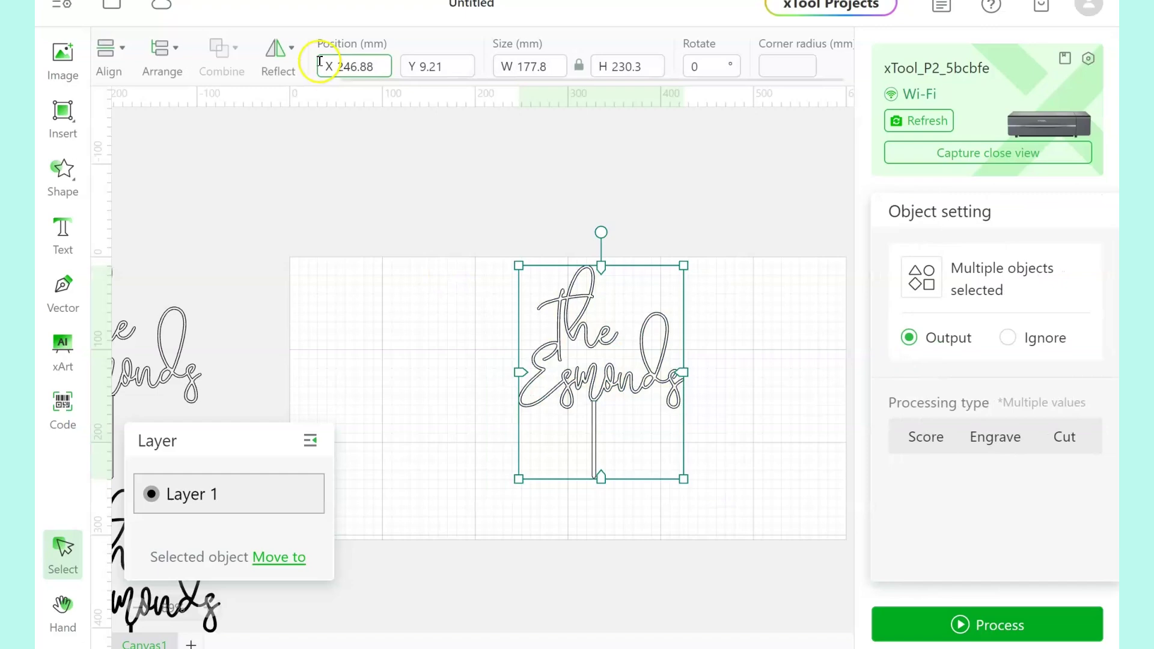
{"action": "left_click", "coordinate": [289, 66]}
{"action": "left_click", "coordinate": [305, 110]}
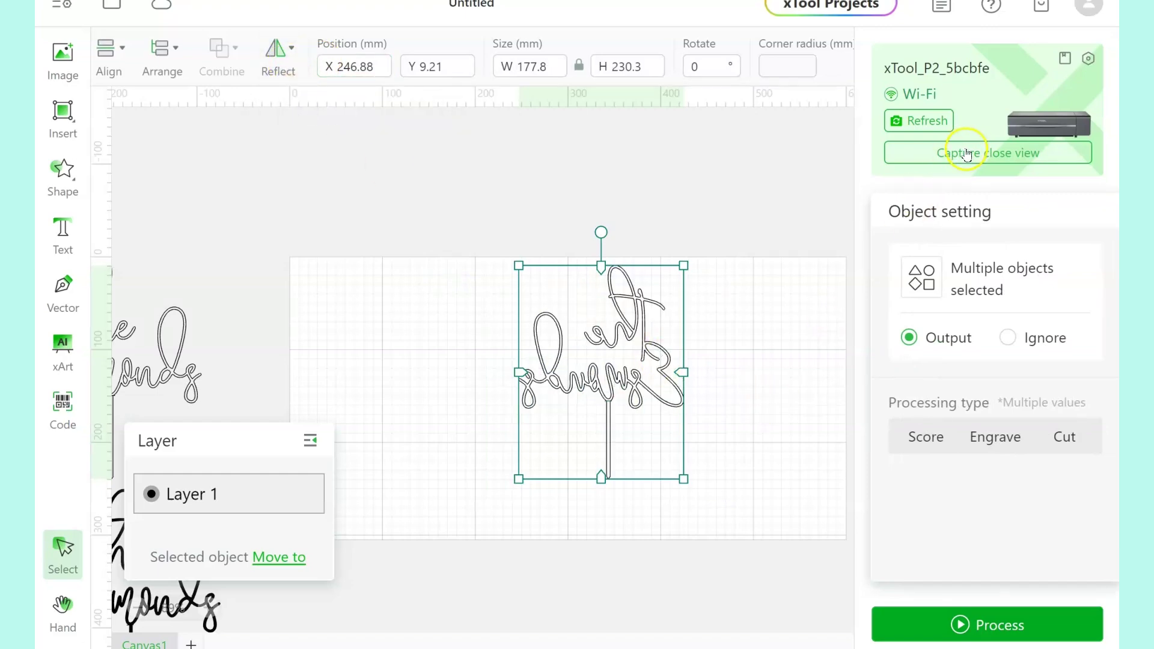
{"action": "left_click", "coordinate": [750, 376]}
Right-click the empty canvas beside the mirrored topper over the camera view of the acrylic
{"action": "right_click", "coordinate": [750, 377]}
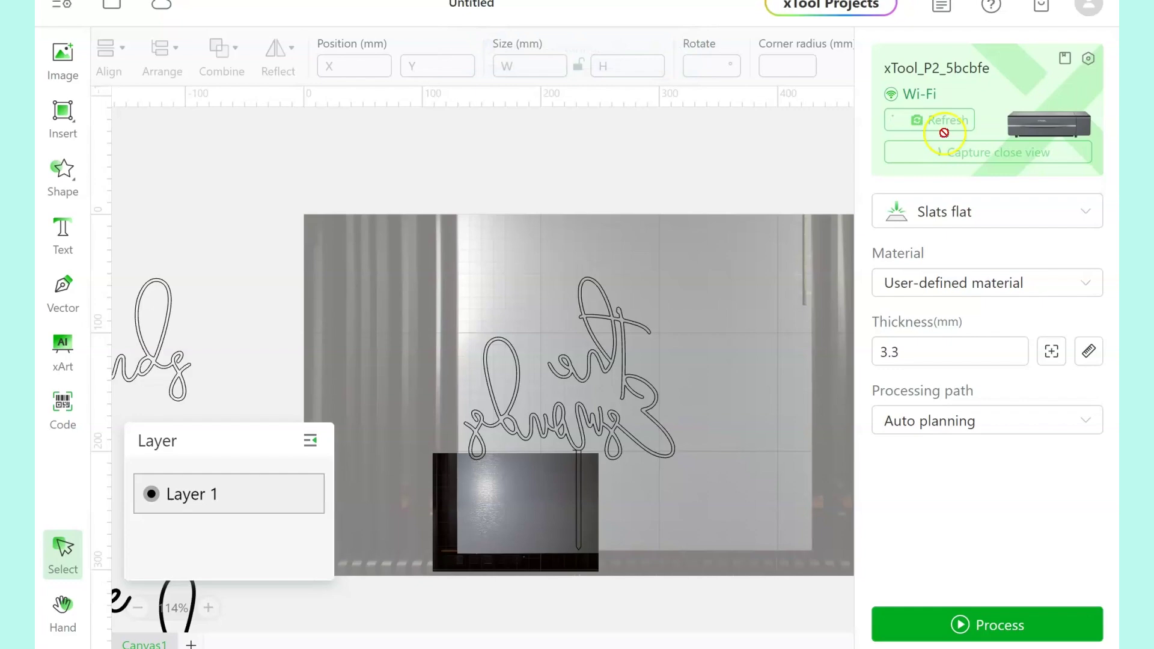
Take a close-up camera capture of the bed area holding the dark acrylic sheet
{"action": "left_click", "coordinate": [1042, 155]}
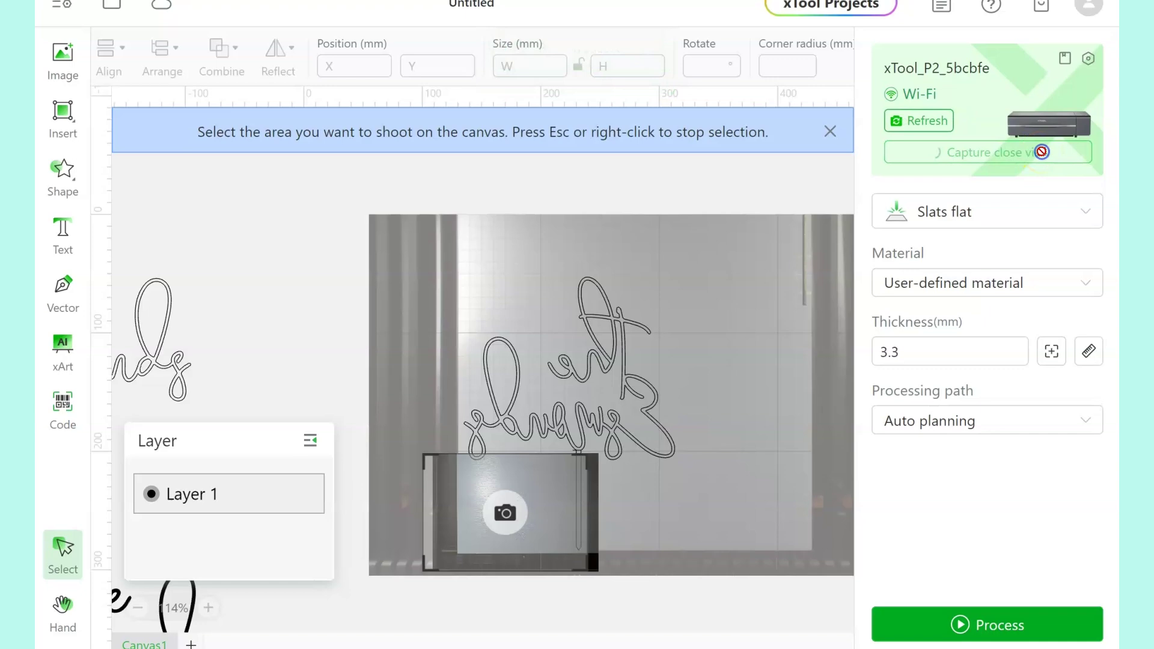
{"action": "left_click_drag", "start_coordinate": [505, 513], "coordinate": [534, 507]}
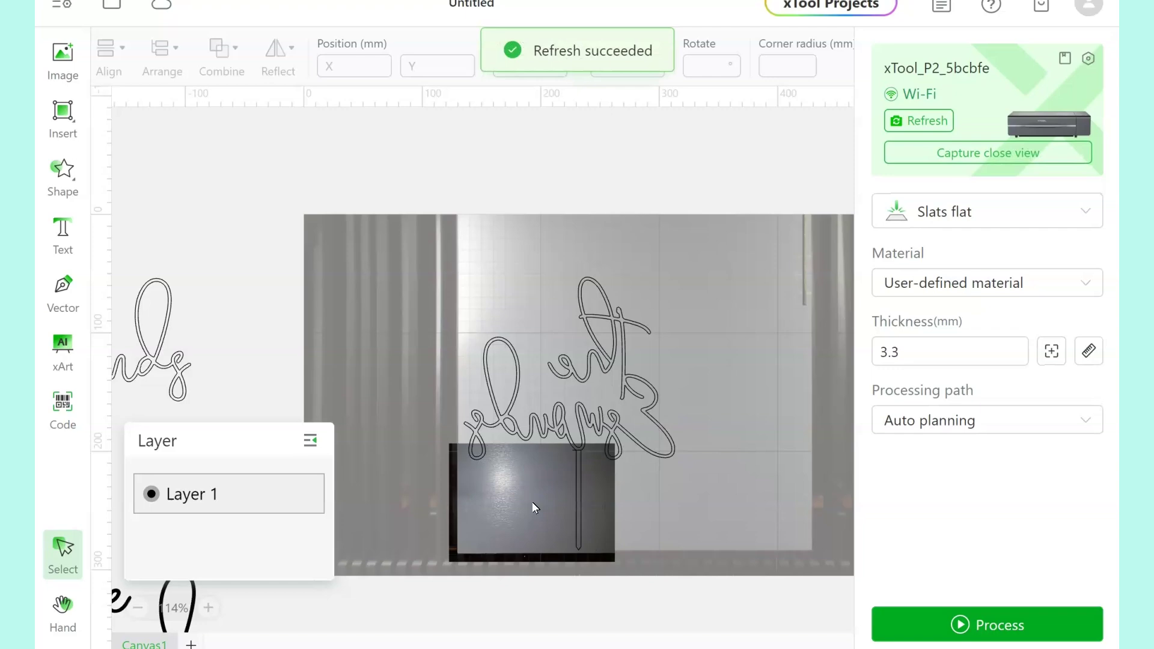
Position the mirrored topper on the 3.3 mm acrylic and send the job to the laser
{"action": "left_click", "coordinate": [534, 507]}
{"action": "scroll", "coordinate": [477, 536], "scroll_direction": "up", "scroll_amount": 5}
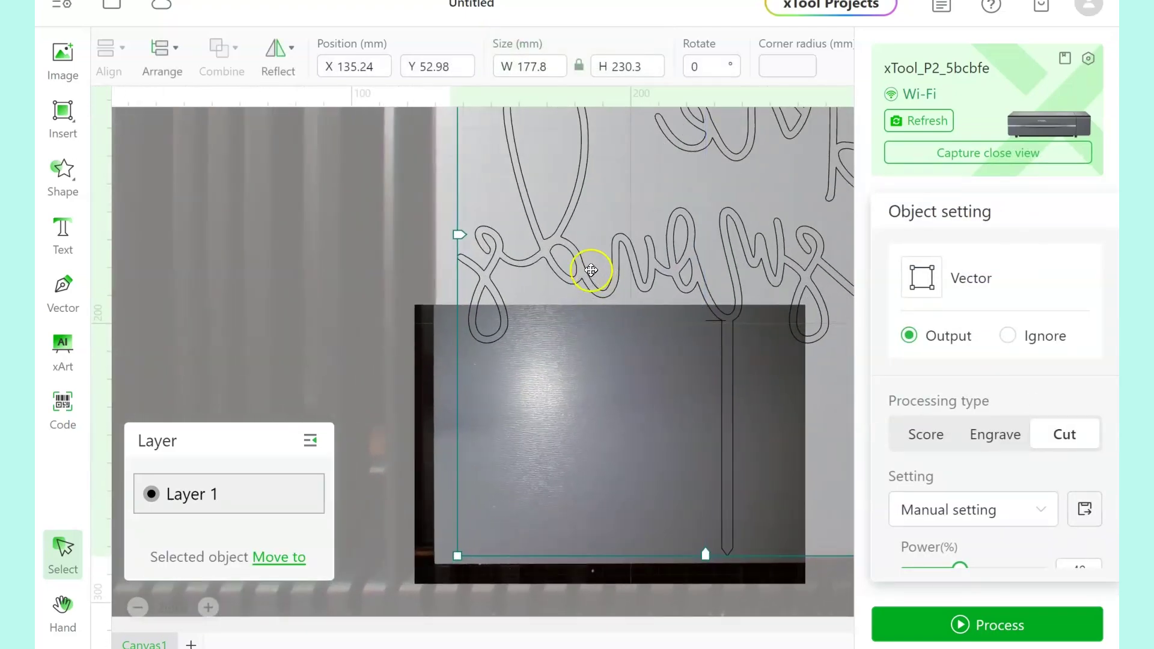
{"action": "left_click_drag", "start_coordinate": [756, 264], "coordinate": [745, 264]}
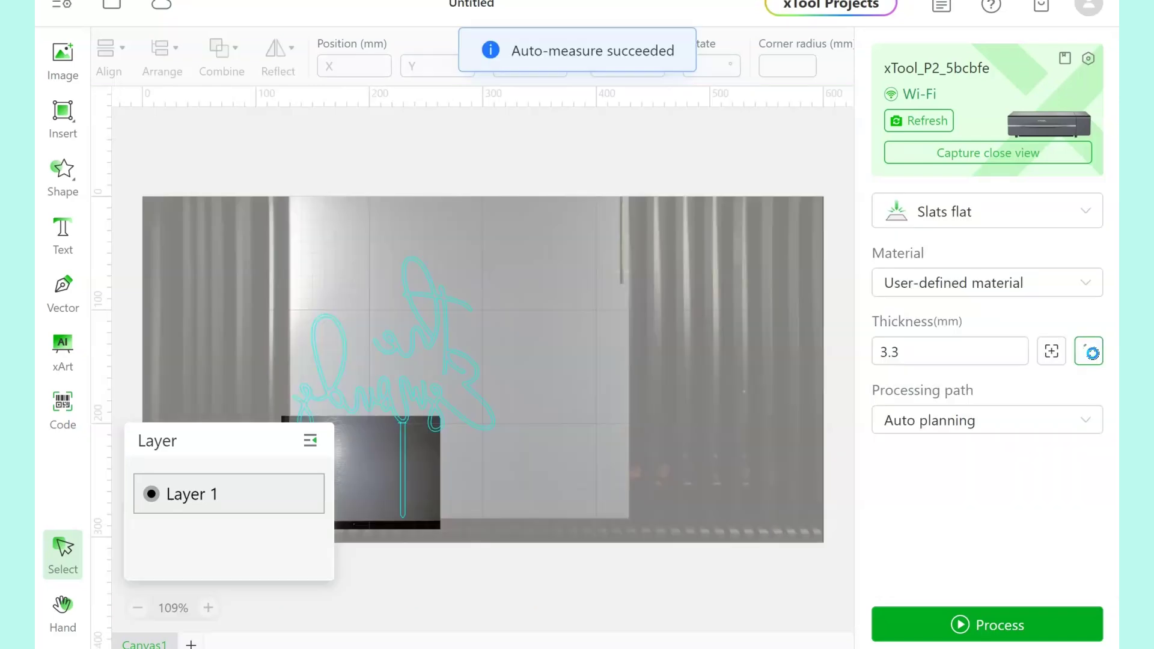
{"action": "left_click", "coordinate": [983, 611]}
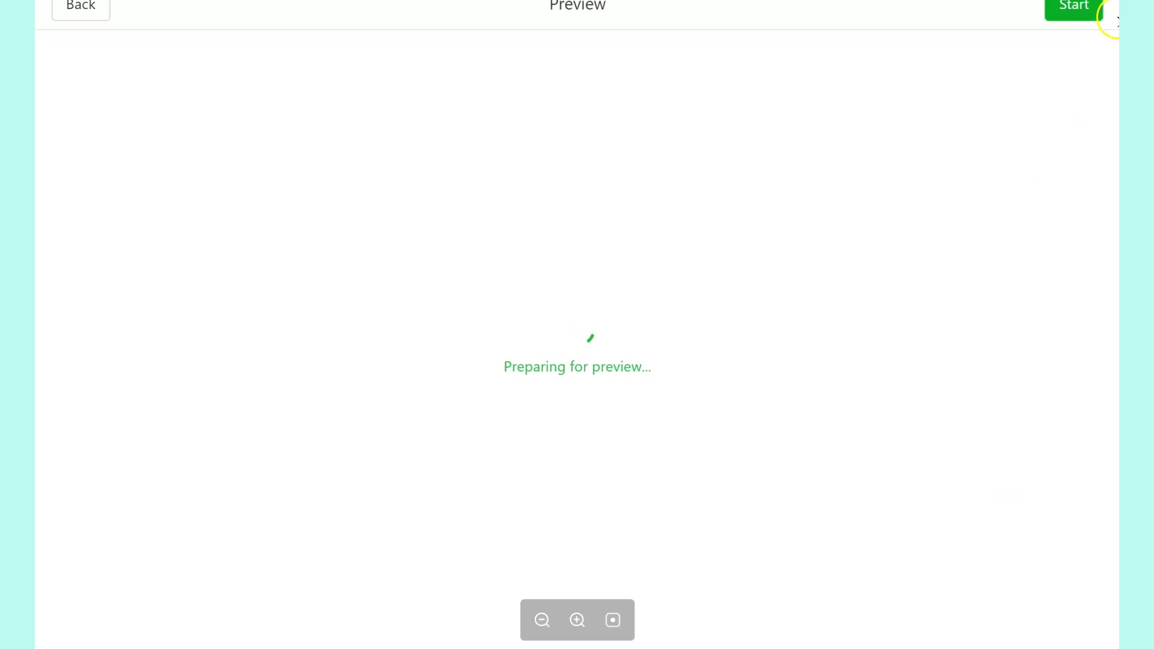
{"action": "left_click", "coordinate": [1074, 9]}
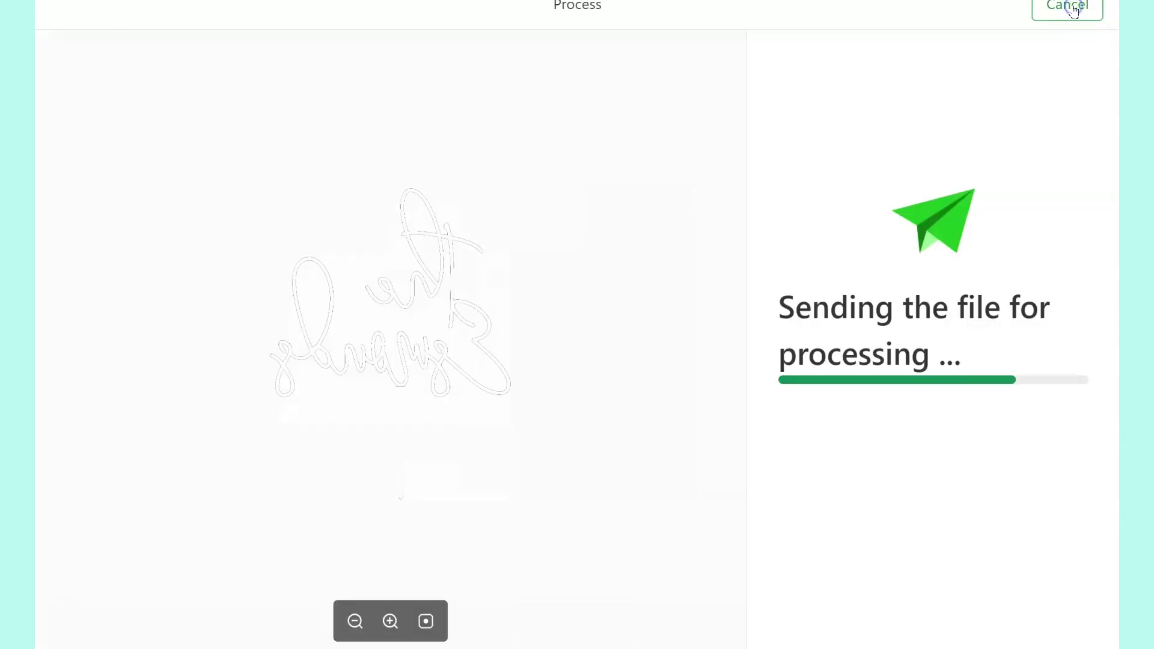